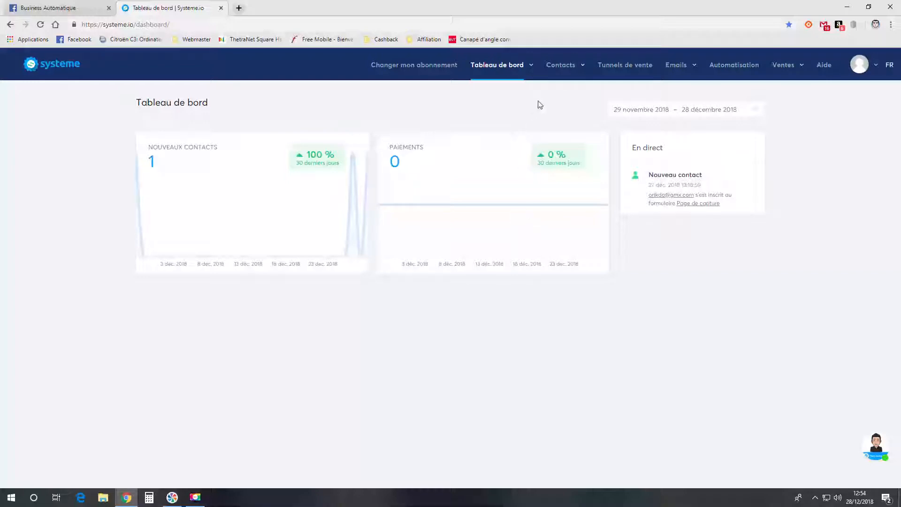
# Step: Create and save a new email campaign named "Business Automatique"
pyautogui.moveTo(680, 72)
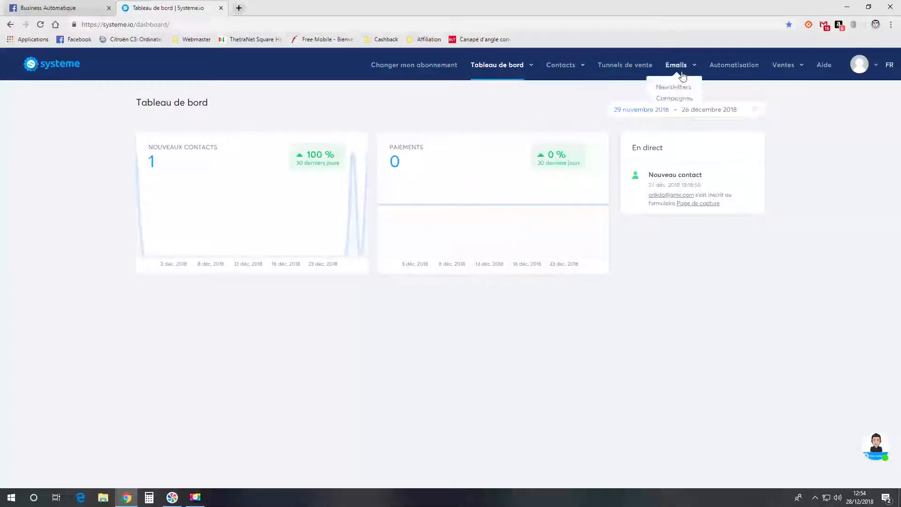
pyautogui.click(679, 98)
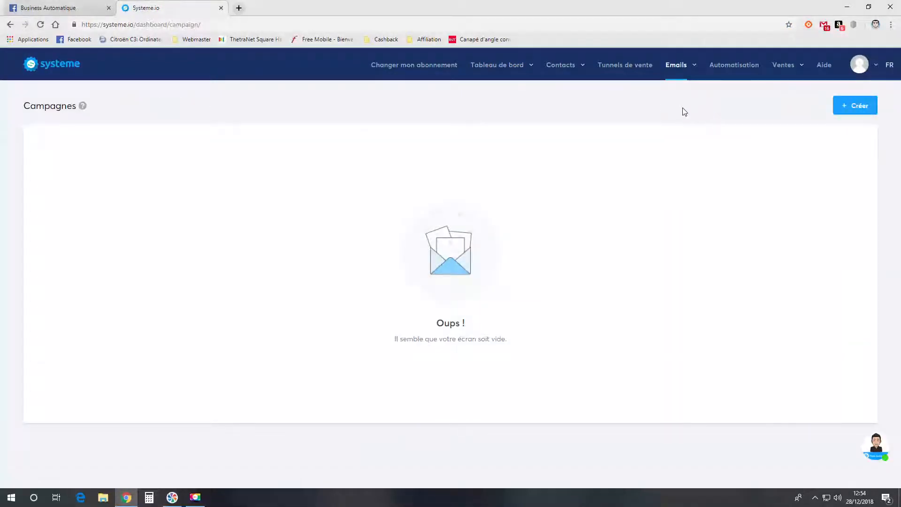
pyautogui.click(859, 108)
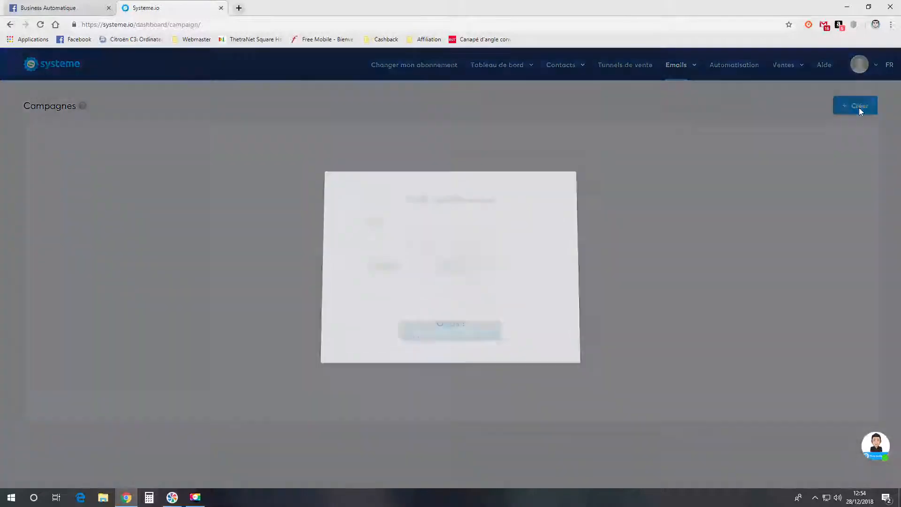
pyautogui.click(401, 236)
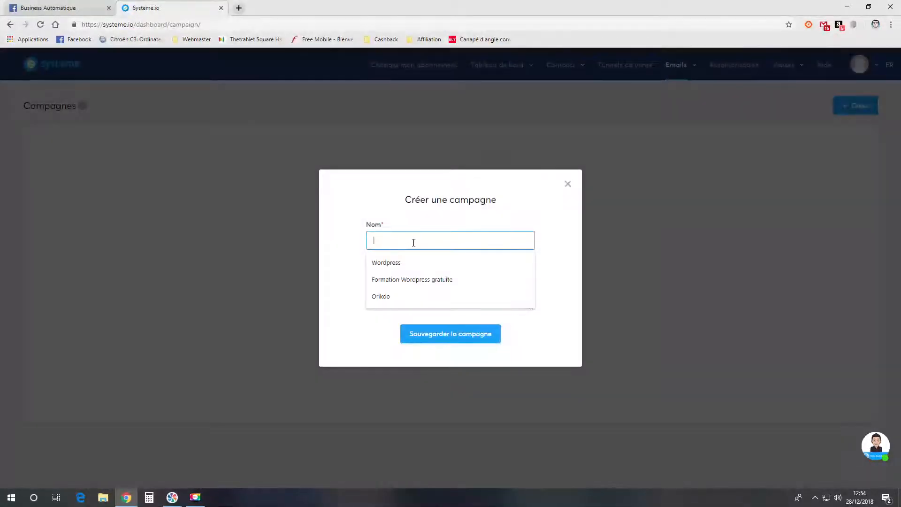
pyautogui.write('Busi')
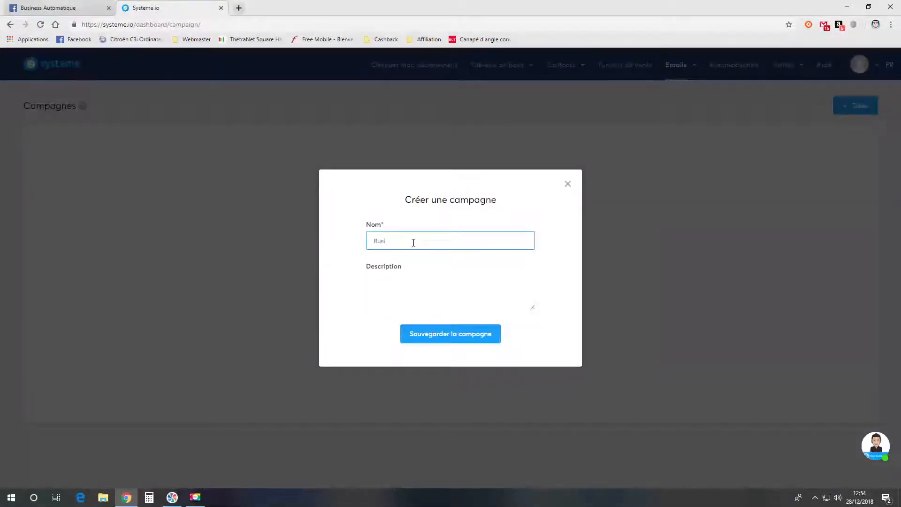
pyautogui.write('ness Automatique')
pyautogui.click(463, 337)
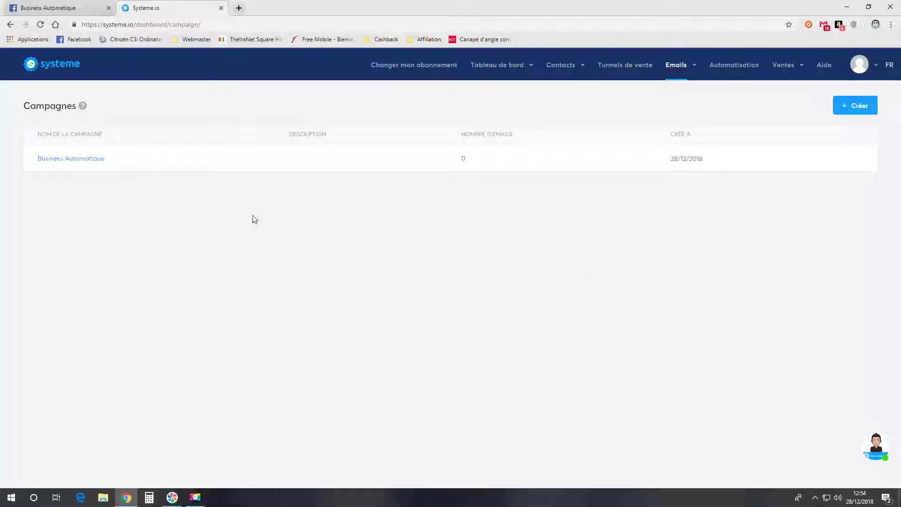
# Step: Start a new step in the Business Automatique campaign and set the sender name to "Web entrepreneur XYZ"
pyautogui.click(77, 160)
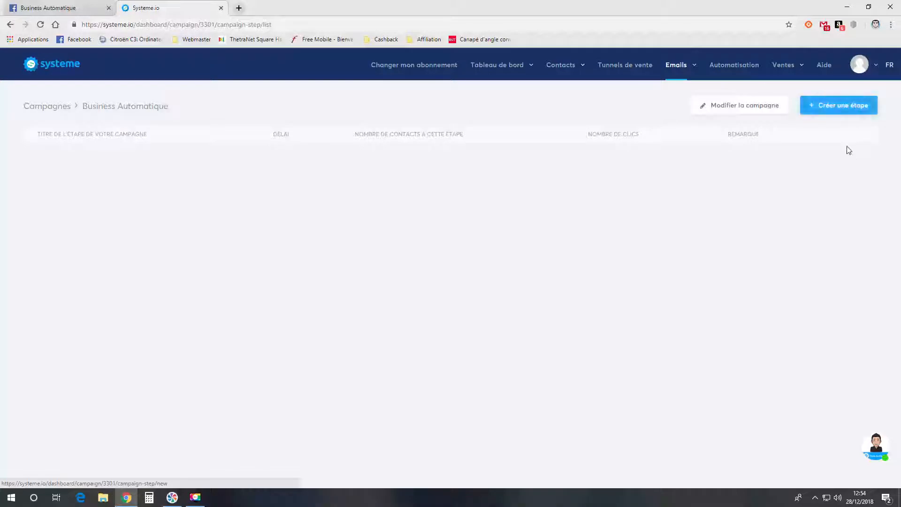
pyautogui.click(839, 113)
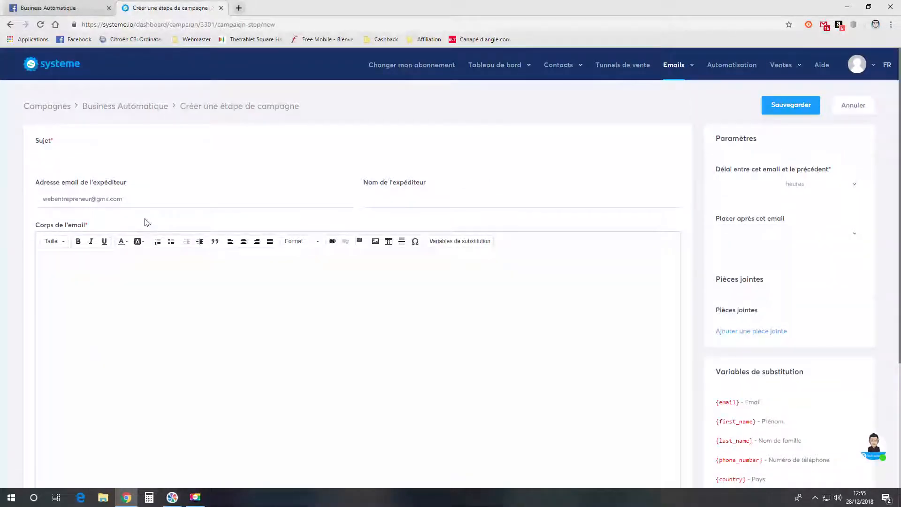
pyautogui.click(51, 156)
pyautogui.click(114, 137)
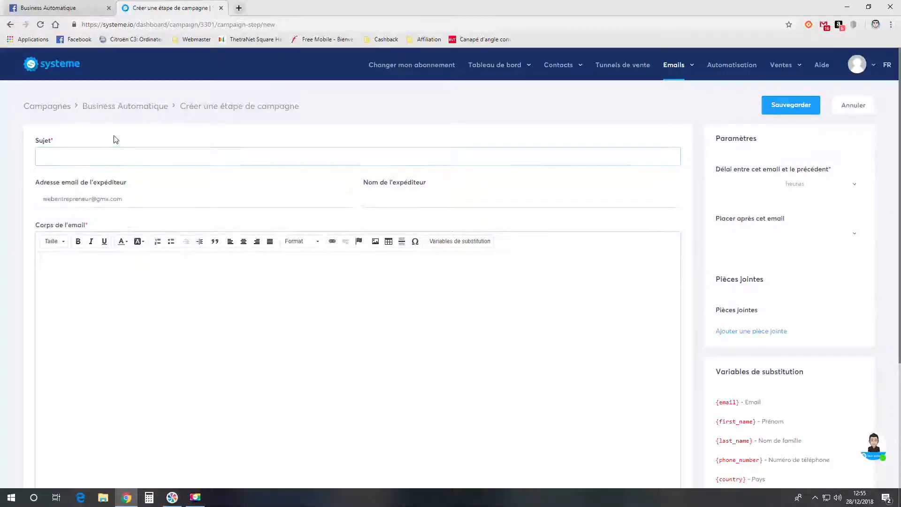
pyautogui.click(135, 203)
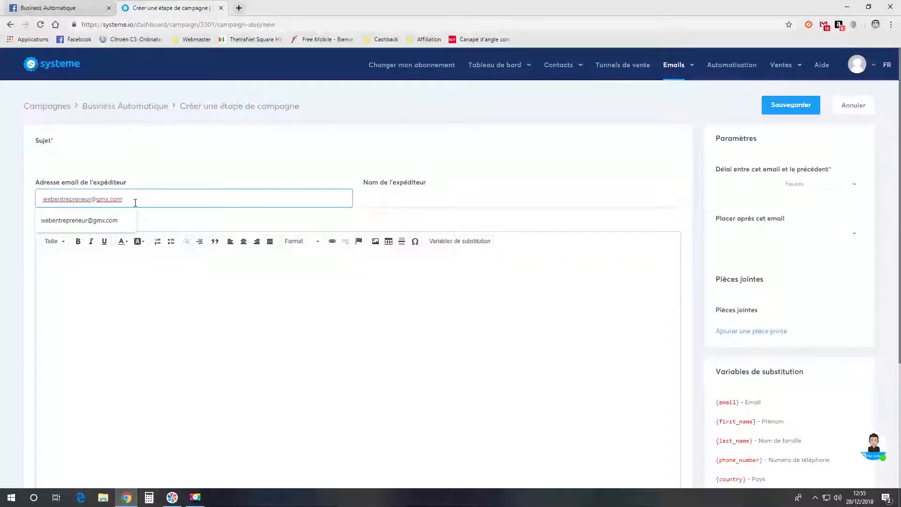
pyautogui.click(397, 201)
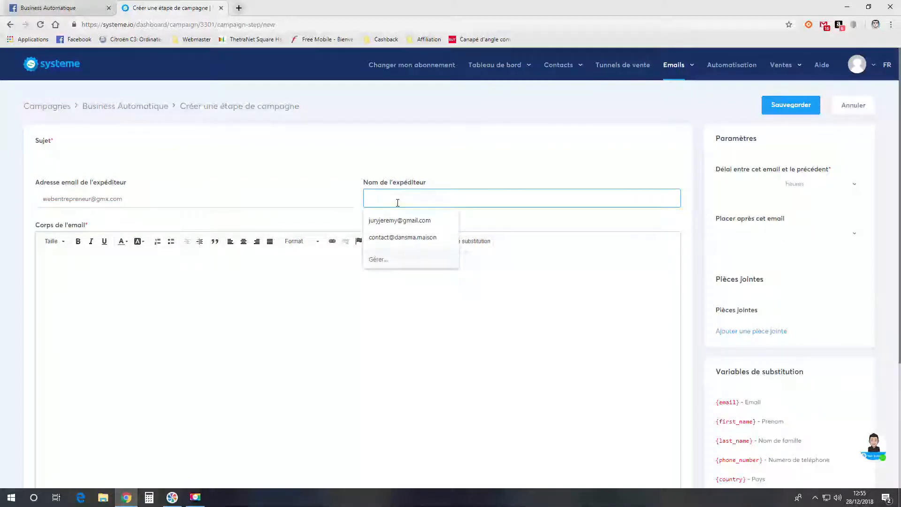
pyautogui.write('Web entrepreneur ')
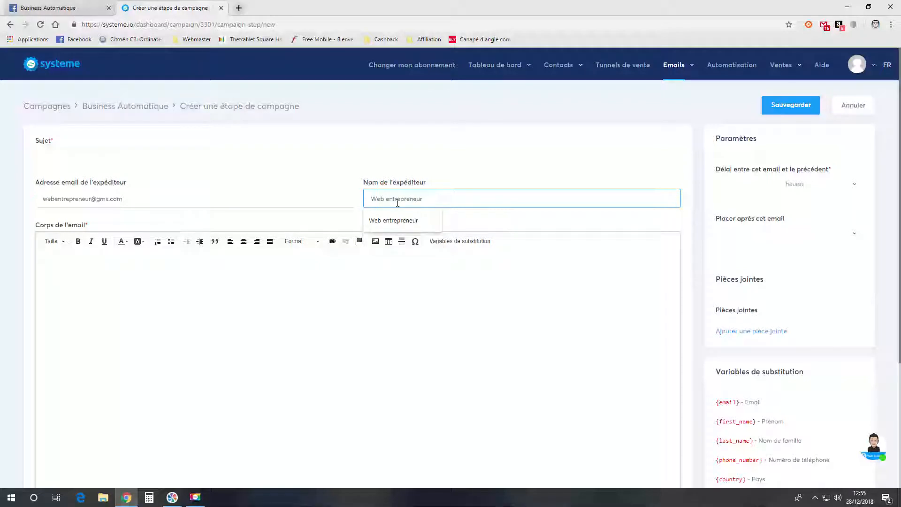
pyautogui.write('XYZ')
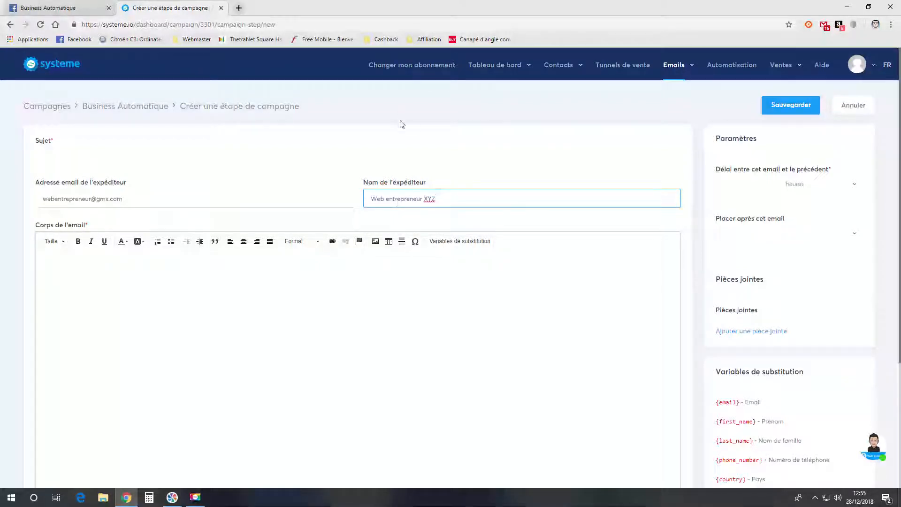
# Step: Set the email subject to "mail 1"
pyautogui.click(412, 157)
pyautogui.click(261, 192)
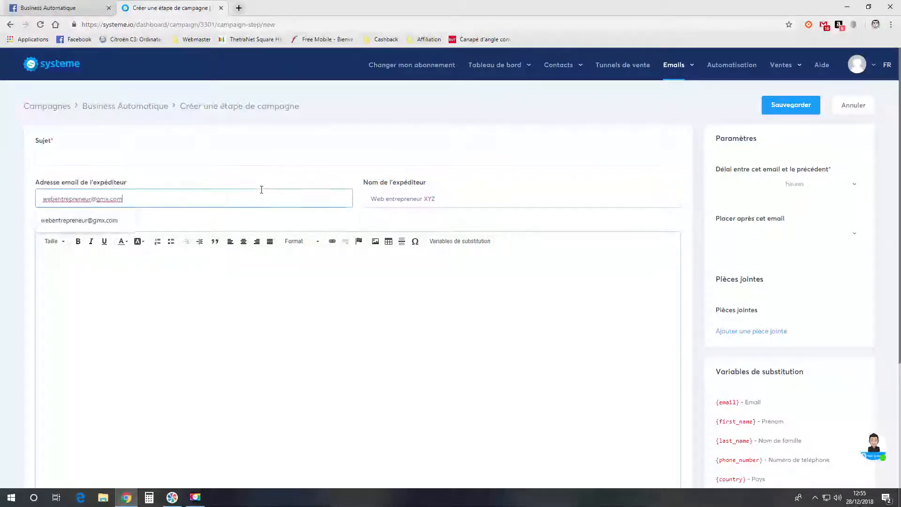
pyautogui.click(212, 159)
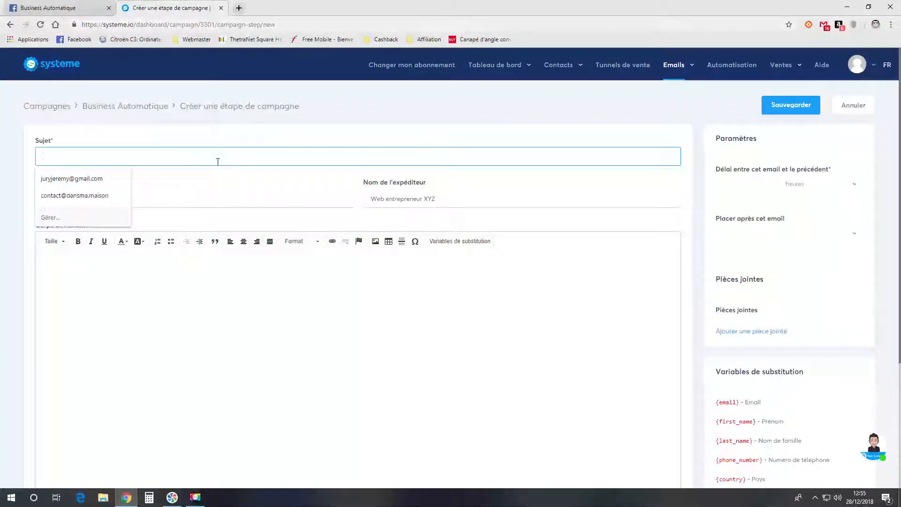
pyautogui.write('maikl')
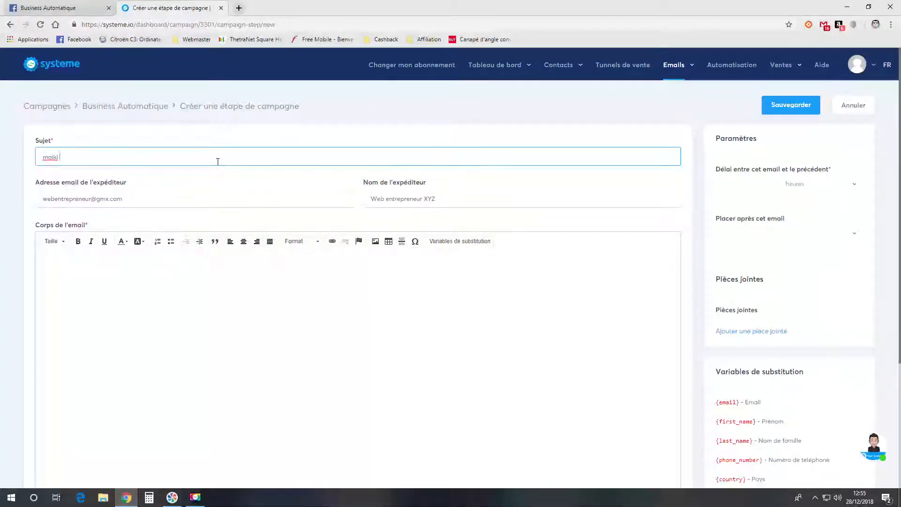
pyautogui.press('BackSpace')
pyautogui.press('BackSpace')
# Step: Begin the email body with the greeting "Bonjour" followed by the {first_name} substitution variable
pyautogui.click(223, 291)
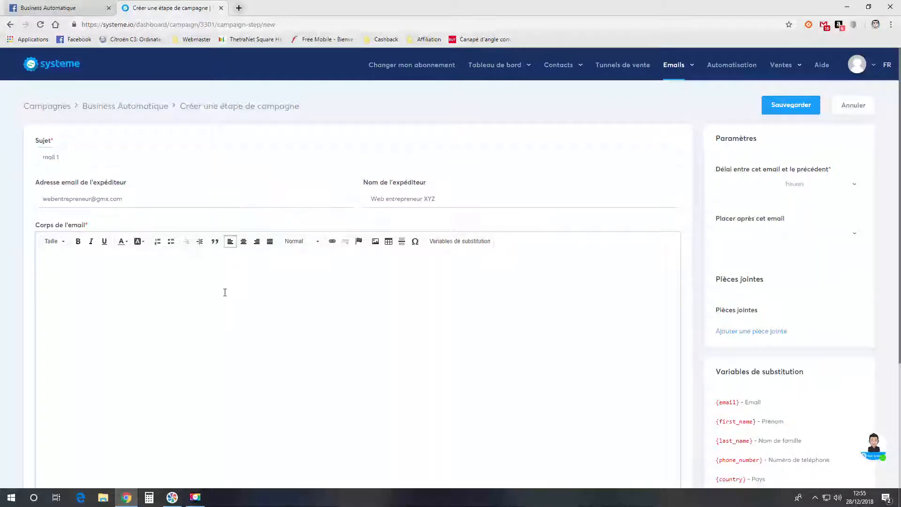
pyautogui.write('Bonjour')
pyautogui.scroll(-3, 317, 248)
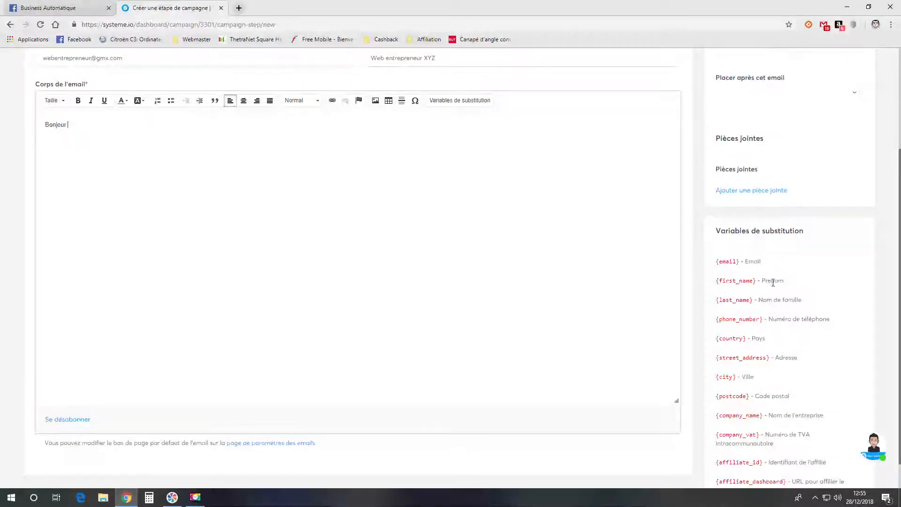
pyautogui.scroll(-1, 772, 283)
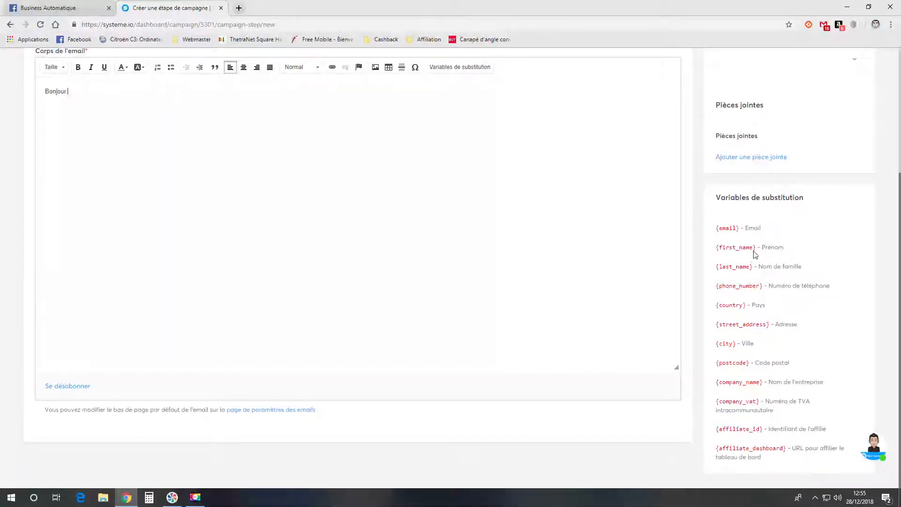
pyautogui.moveTo(757, 249); pyautogui.dragTo(715, 249)
pyautogui.rightClick(719, 250)
pyautogui.click(736, 257)
pyautogui.click(74, 92)
pyautogui.rightClick(79, 92)
pyautogui.click(111, 98)
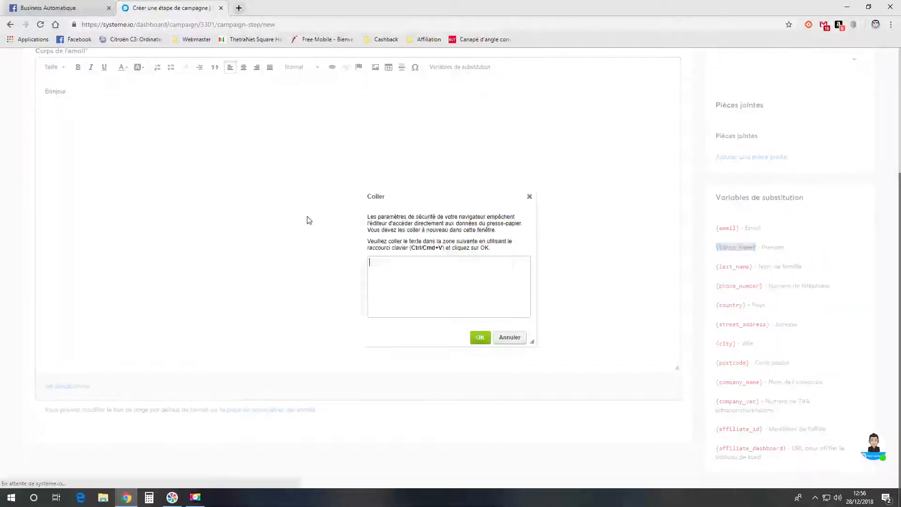
pyautogui.hotkey('ctrl', 'v')
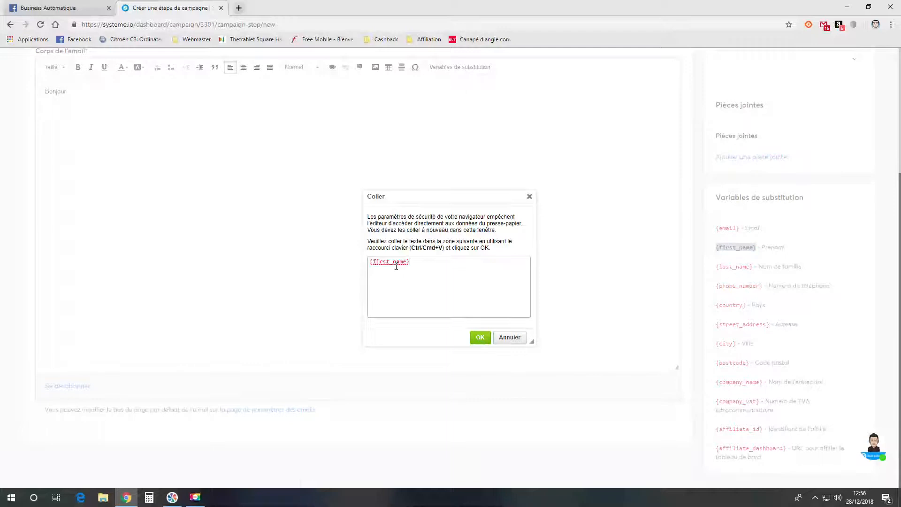
pyautogui.click(480, 337)
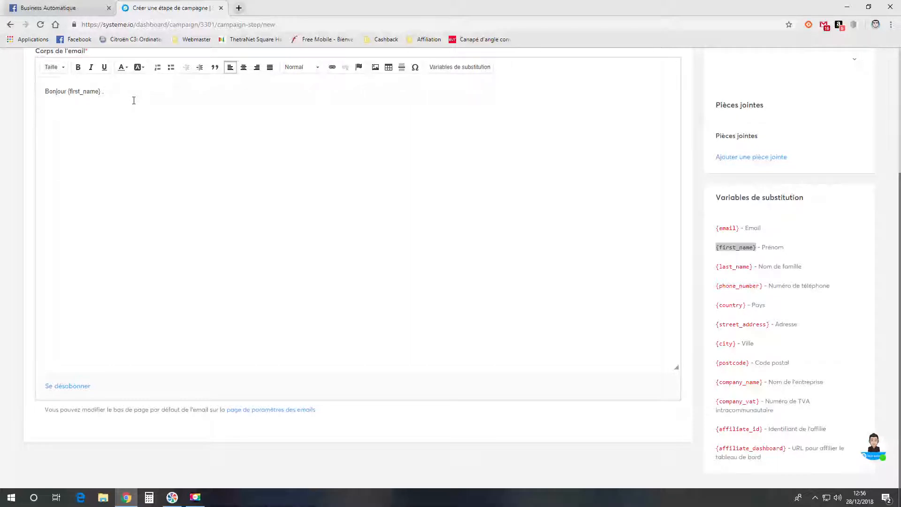
# Step: Add the placeholder line "zeireuatrçetgrzeiortiygrtoyytr" below the greeting and select it
pyautogui.write('zeireuatrçetgrzeiortiygrtoyytr')
pyautogui.press('Return')
pyautogui.moveTo(128, 107); pyautogui.dragTo(34, 109)
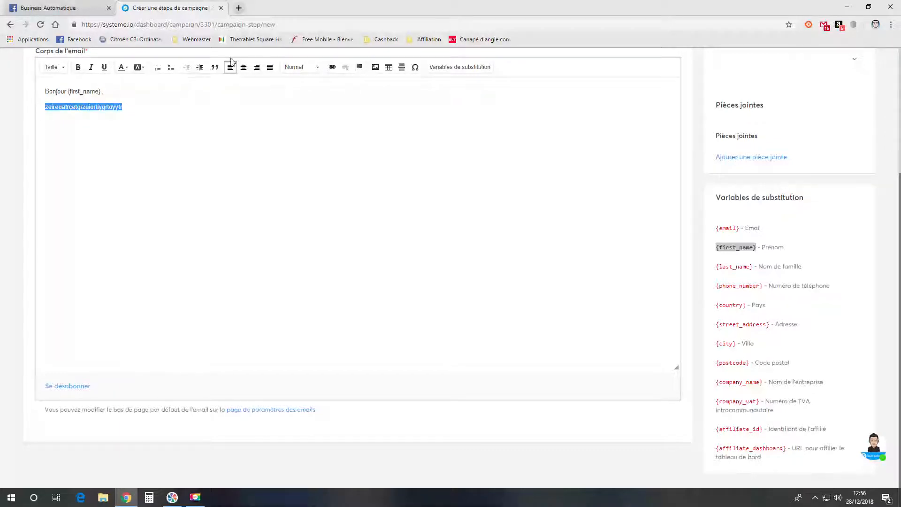
pyautogui.click(332, 68)
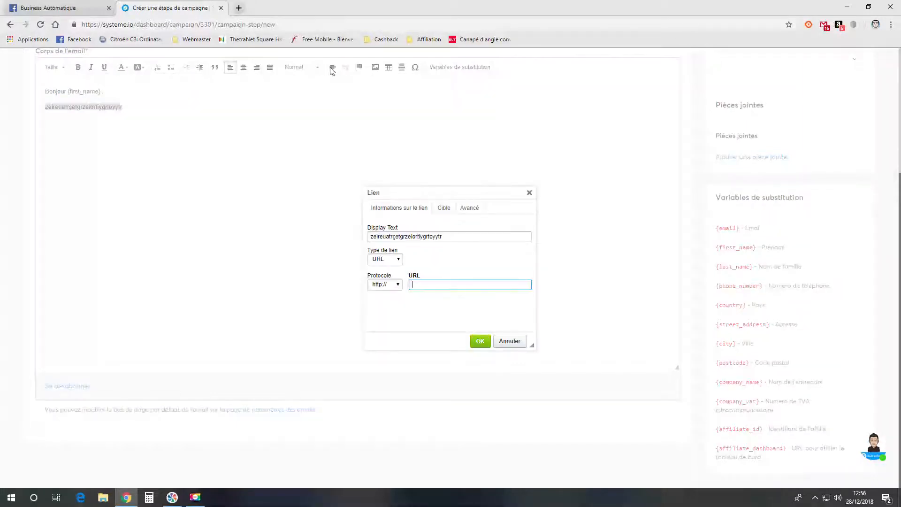
pyautogui.click(393, 285)
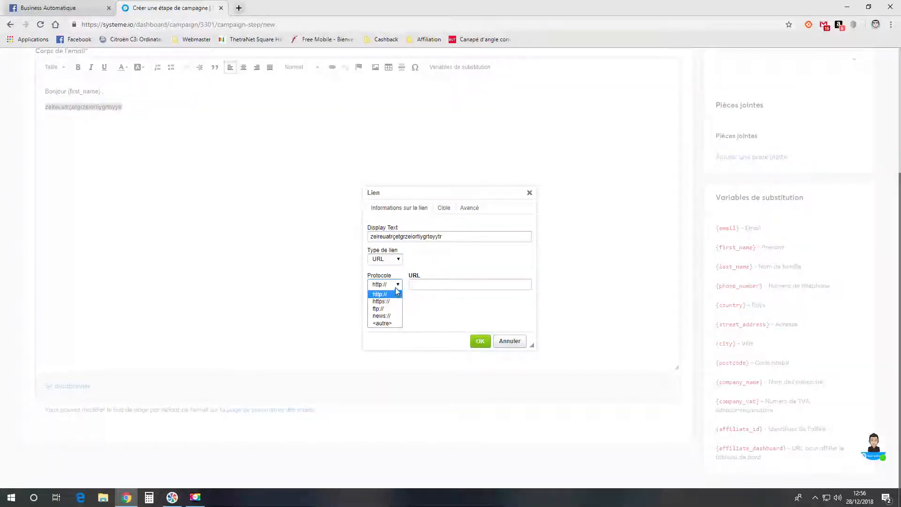
pyautogui.click(393, 294)
pyautogui.click(432, 283)
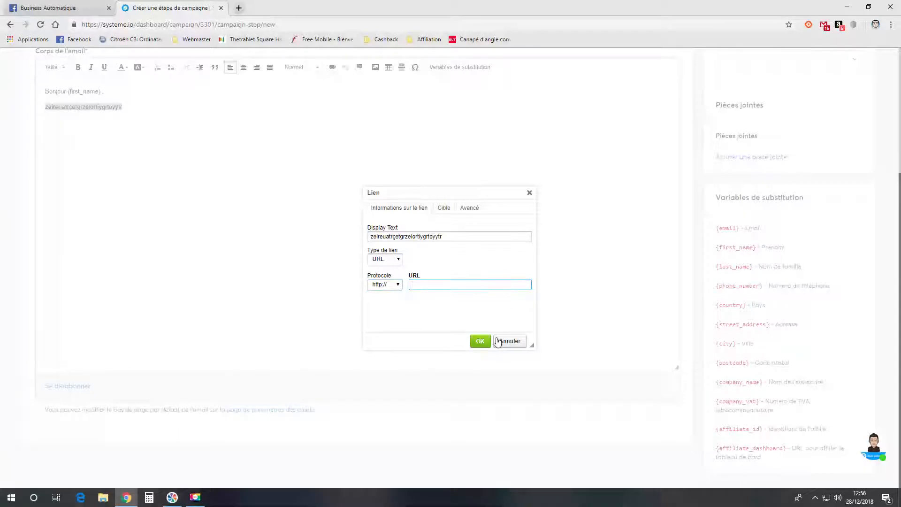
pyautogui.click(480, 341)
pyautogui.click(533, 77)
pyautogui.click(529, 193)
# Step: Copy the web address of the Business Automatique Facebook group page and return to the campaign email
pyautogui.click(50, 11)
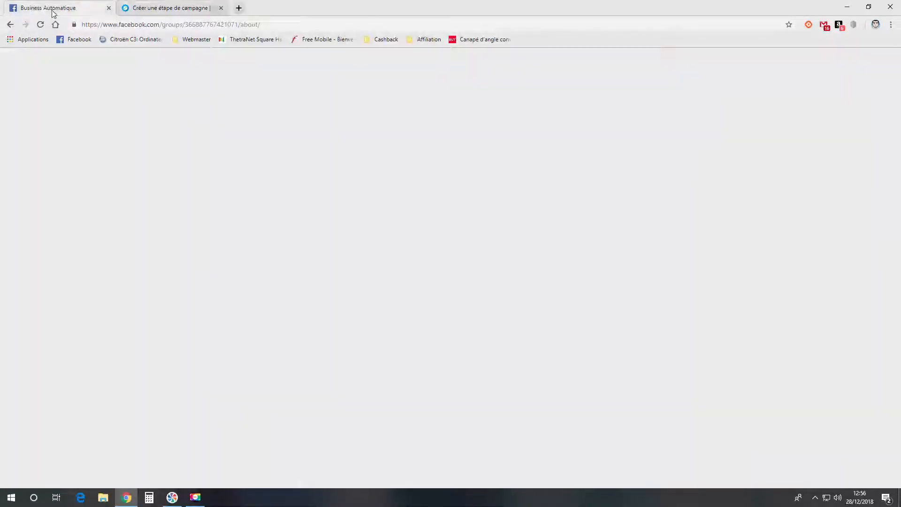
pyautogui.rightClick(144, 24)
pyautogui.click(162, 74)
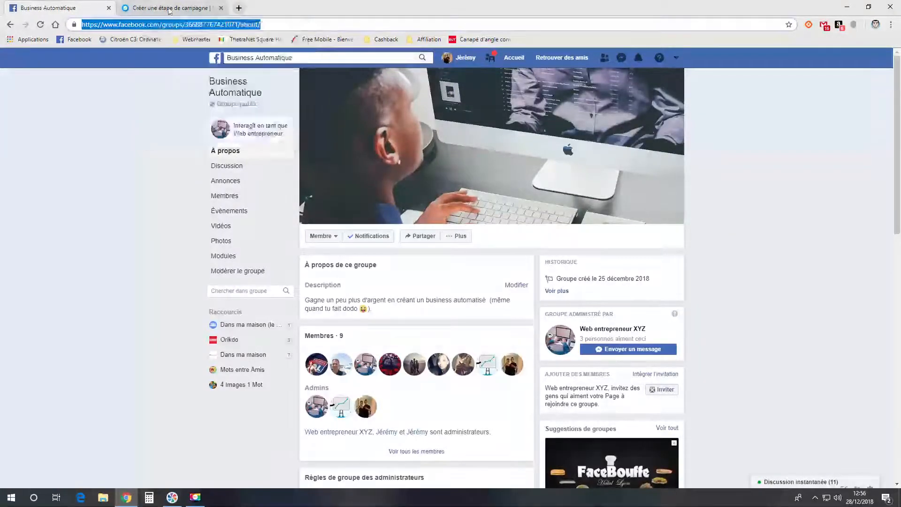
pyautogui.click(170, 8)
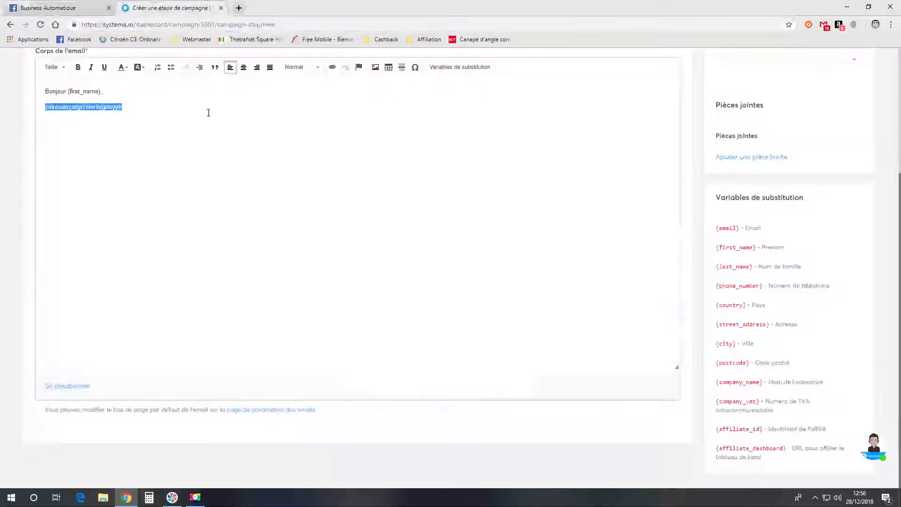
pyautogui.click(331, 67)
pyautogui.click(397, 285)
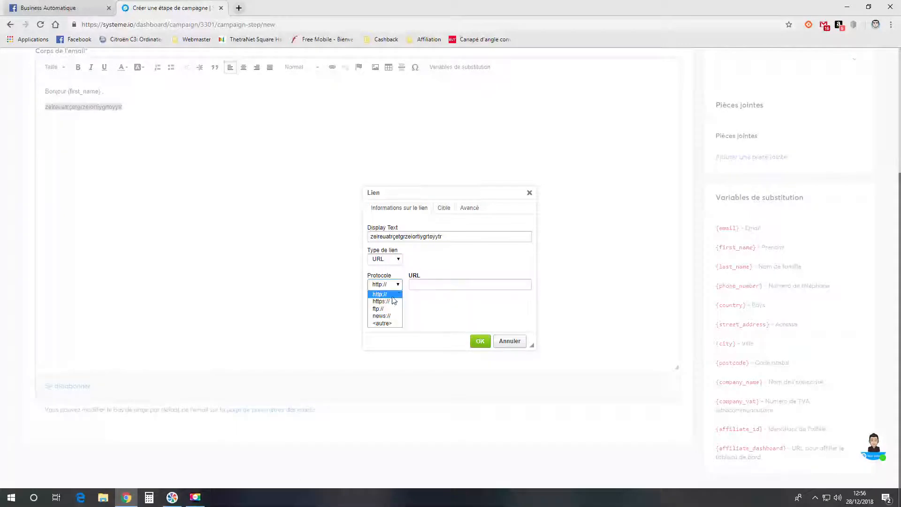
pyautogui.click(383, 298)
pyautogui.rightClick(427, 286)
pyautogui.click(468, 356)
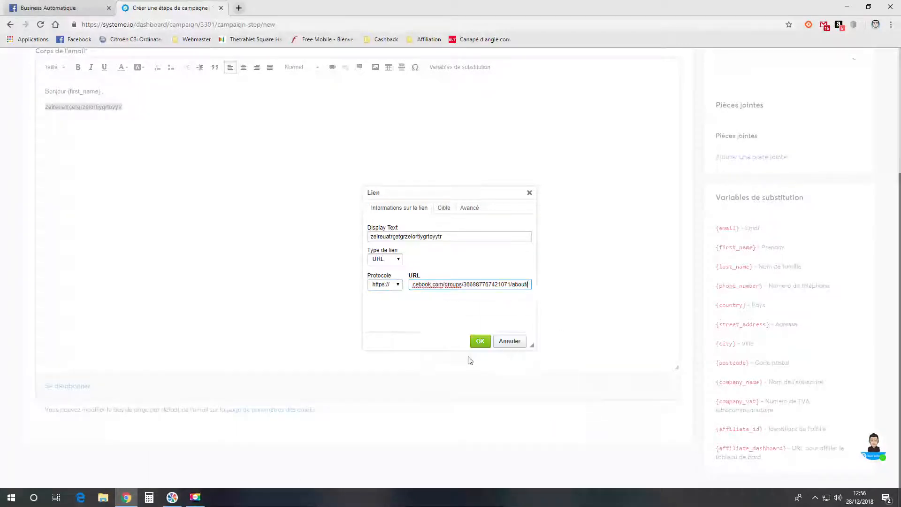
pyautogui.click(477, 341)
# Step: Add the lines "dofirdfkpdkgfpd" and "A bientôt !" below the linked text in the email body
pyautogui.click(218, 147)
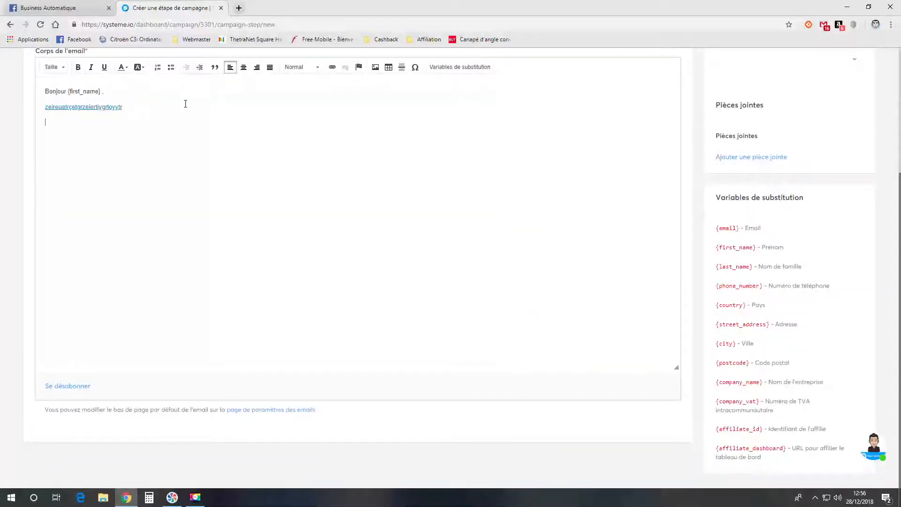
pyautogui.write('dofirdfkpdkgfpd ')
pyautogui.write('A bientôt !')
# Step: Set the delay between this email and the previous one to 1 hour and save the campaign step
pyautogui.scroll(4, 497, 193)
pyautogui.click(735, 190)
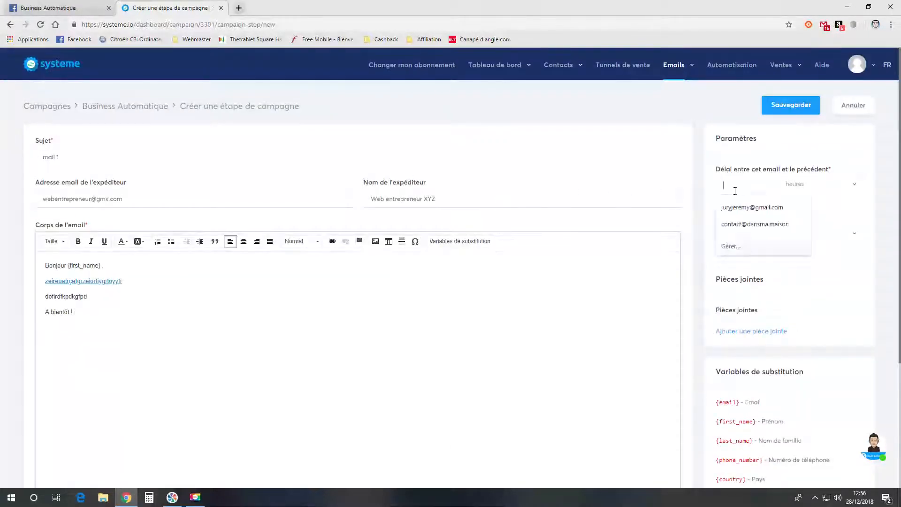
pyautogui.write('1')
pyautogui.click(841, 210)
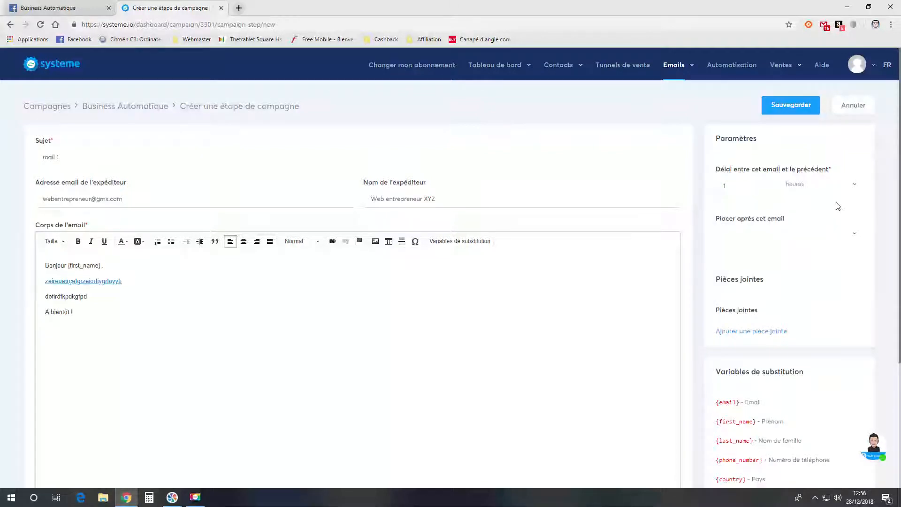
pyautogui.click(797, 111)
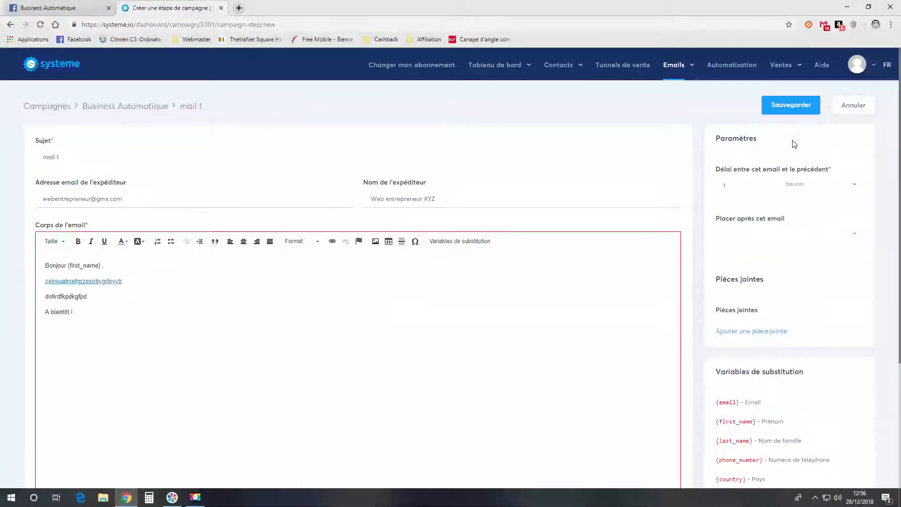
# Step: Remove the hyperlink from the placeholder line in the mail 1 body and save the campaign step
pyautogui.scroll(-4, 565, 240)
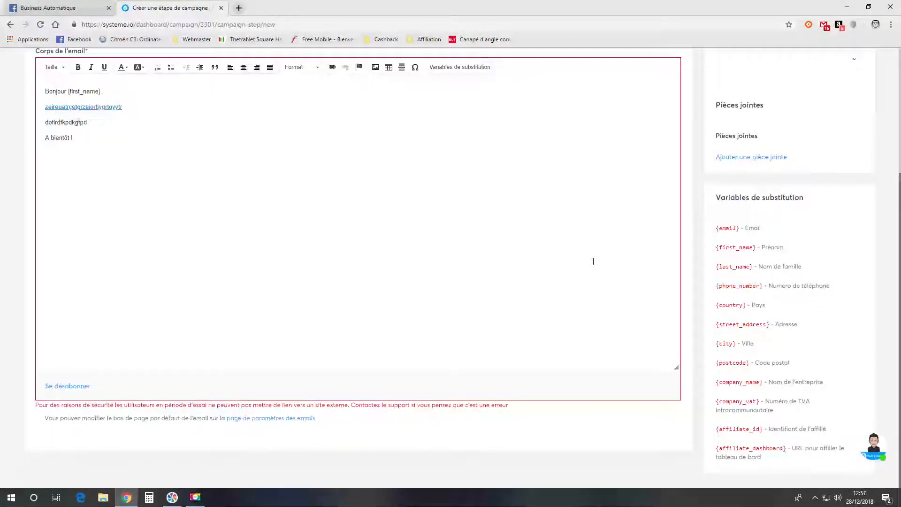
pyautogui.scroll(2, 211, 201)
pyautogui.moveTo(126, 201); pyautogui.dragTo(38, 203)
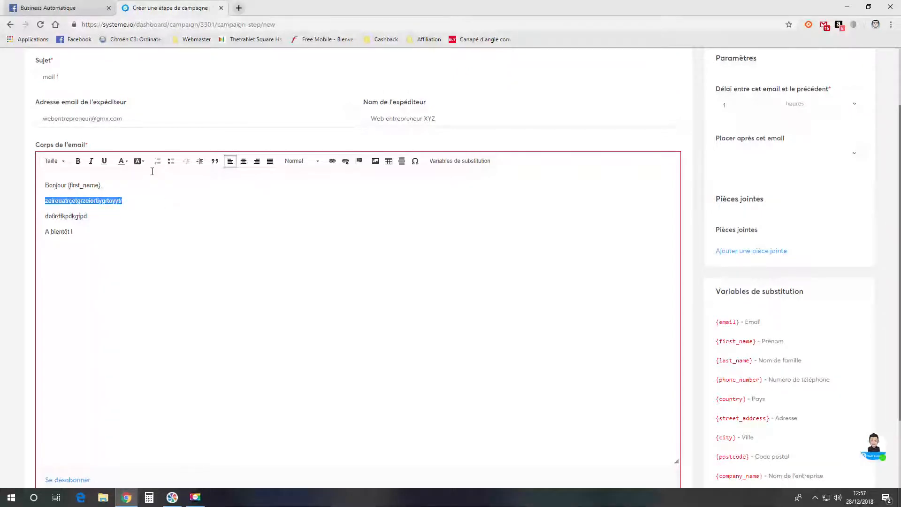
pyautogui.click(345, 162)
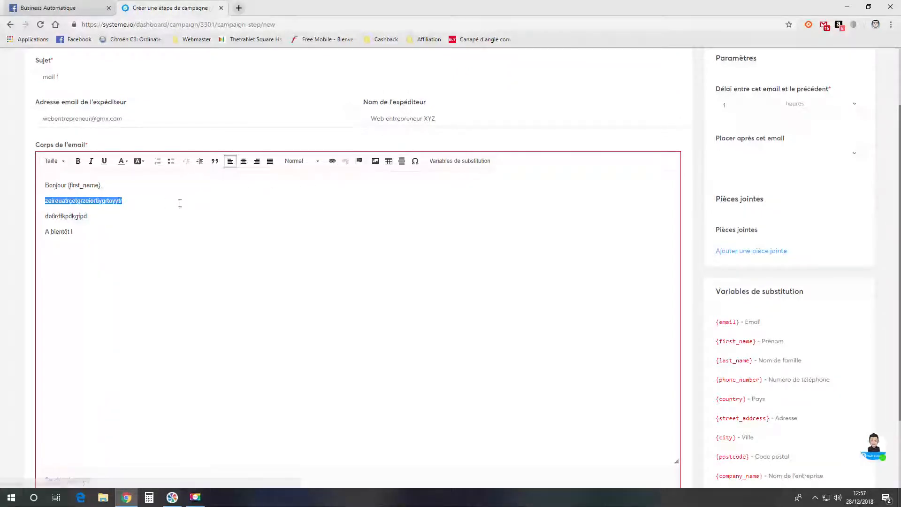
pyautogui.click(99, 239)
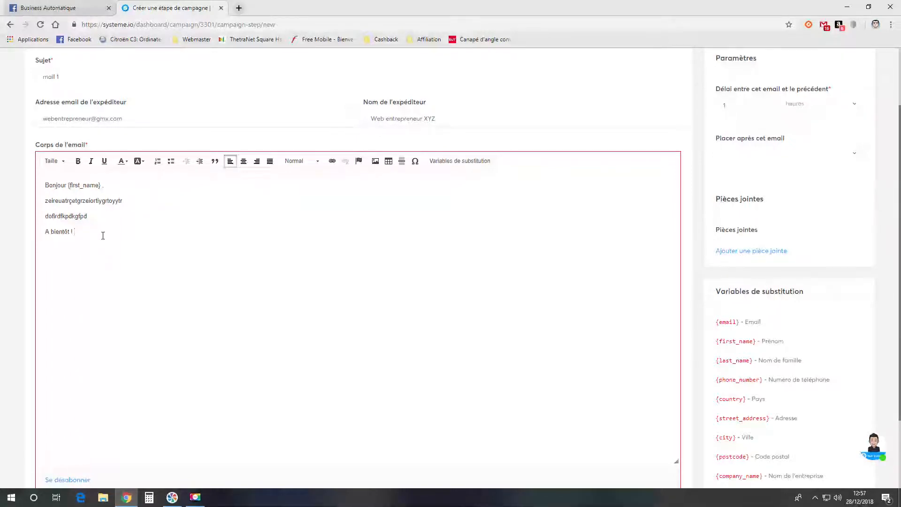
pyautogui.scroll(2, 656, 196)
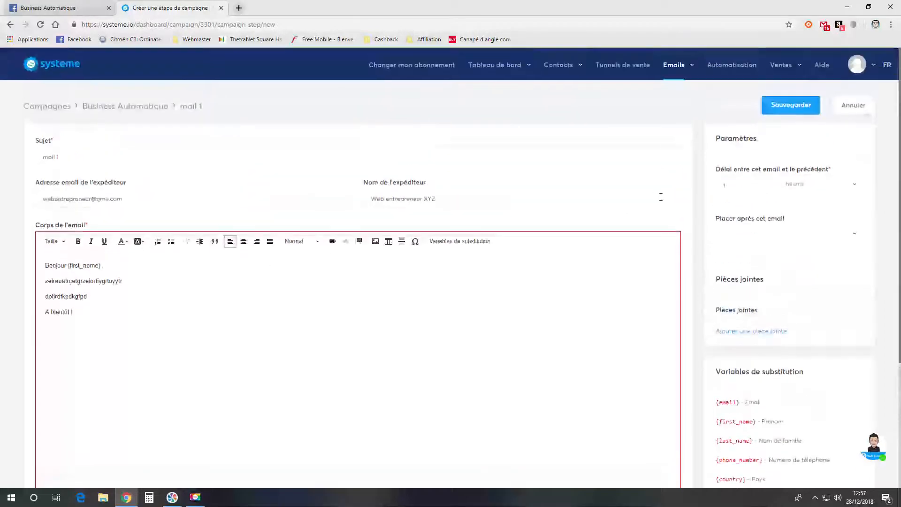
pyautogui.scroll(-4, 399, 411)
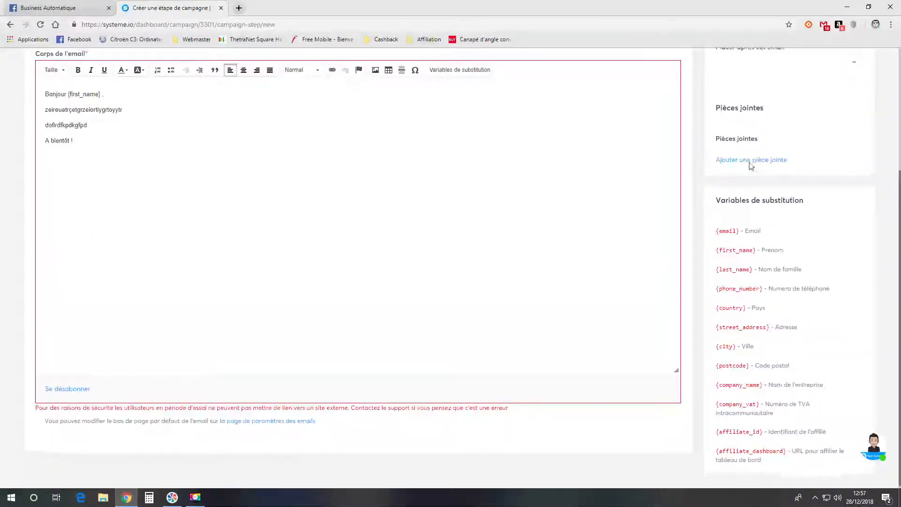
pyautogui.scroll(4, 751, 165)
pyautogui.click(785, 109)
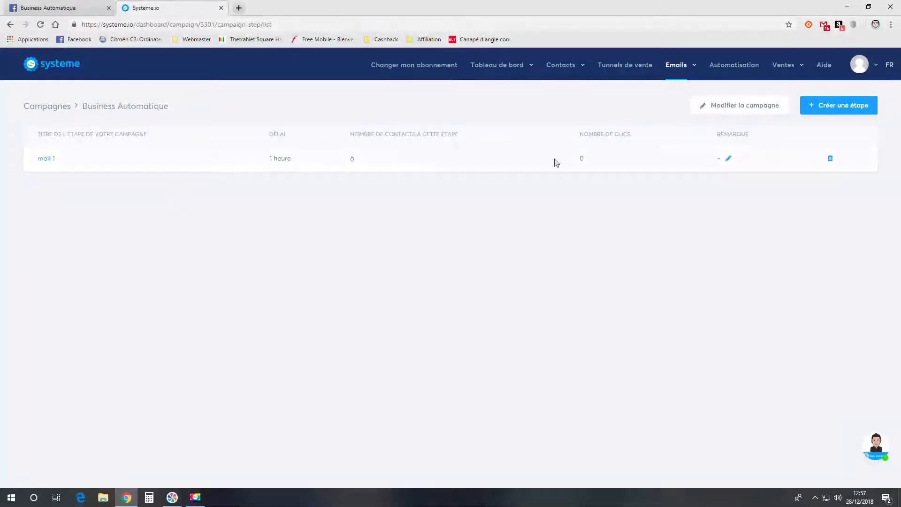
# Step: Create another campaign step with the subject "mail 2" and a delay of 1 day after the previous email
pyautogui.click(848, 106)
pyautogui.click(141, 154)
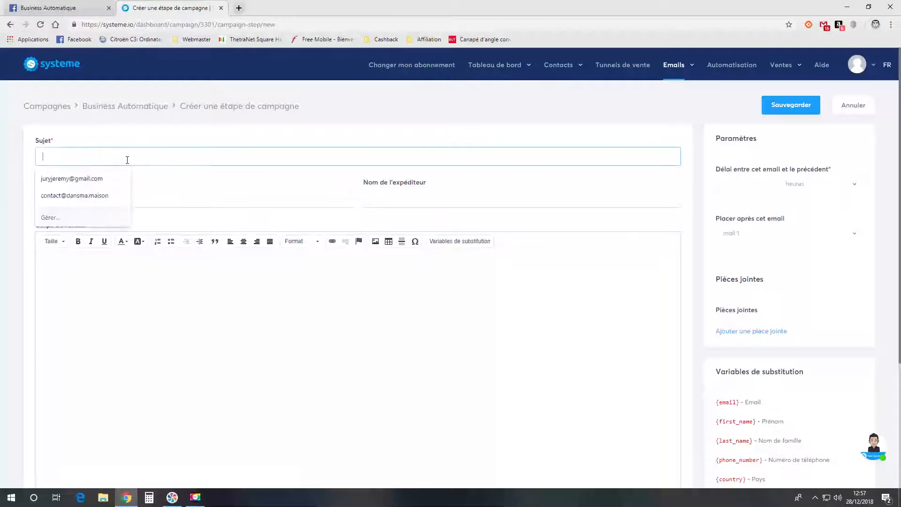
pyautogui.write('mail 2')
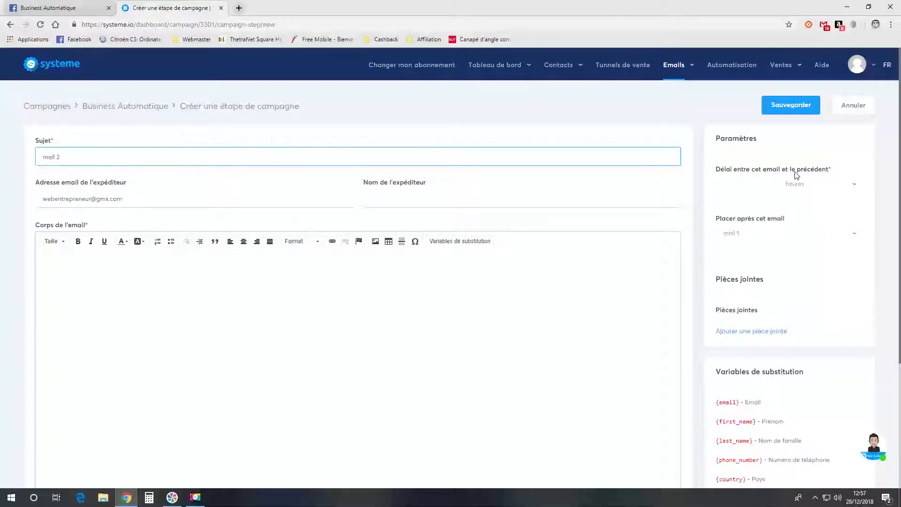
pyautogui.click(760, 184)
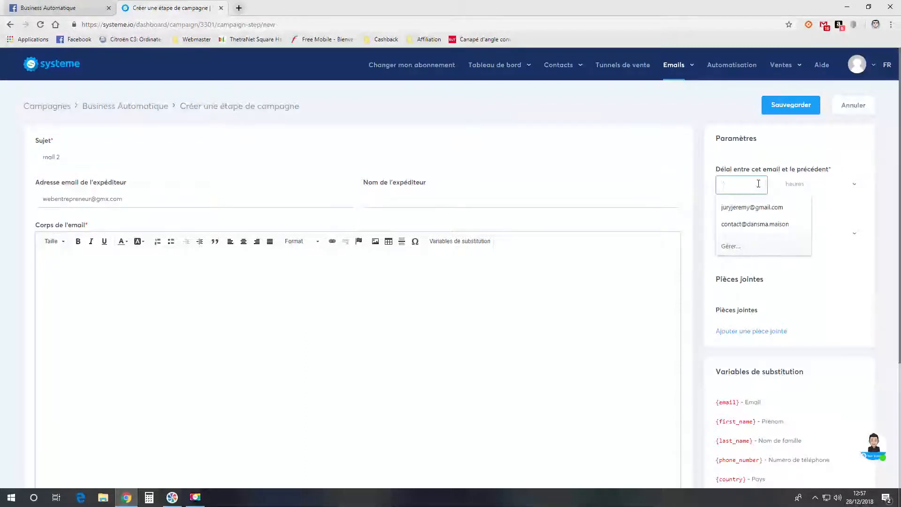
pyautogui.write('1')
pyautogui.click(807, 184)
pyautogui.click(807, 217)
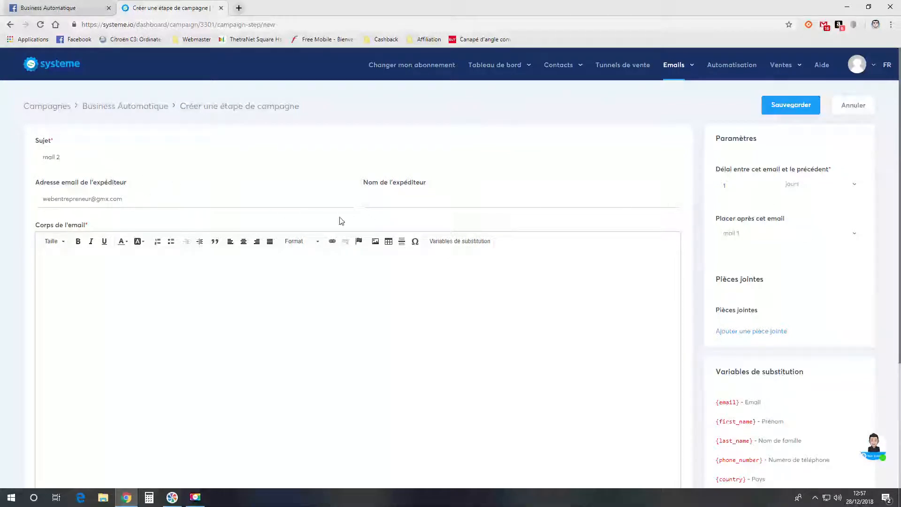
# Step: Set the sender name of mail 2 to "Web entrepreneur XYZ" and save the campaign step
pyautogui.click(397, 203)
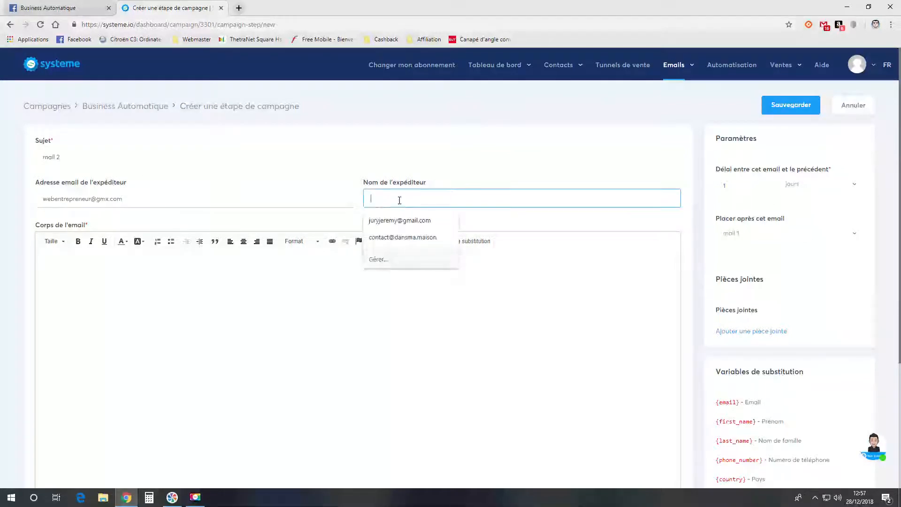
pyautogui.press('Tab')
pyautogui.click(400, 201)
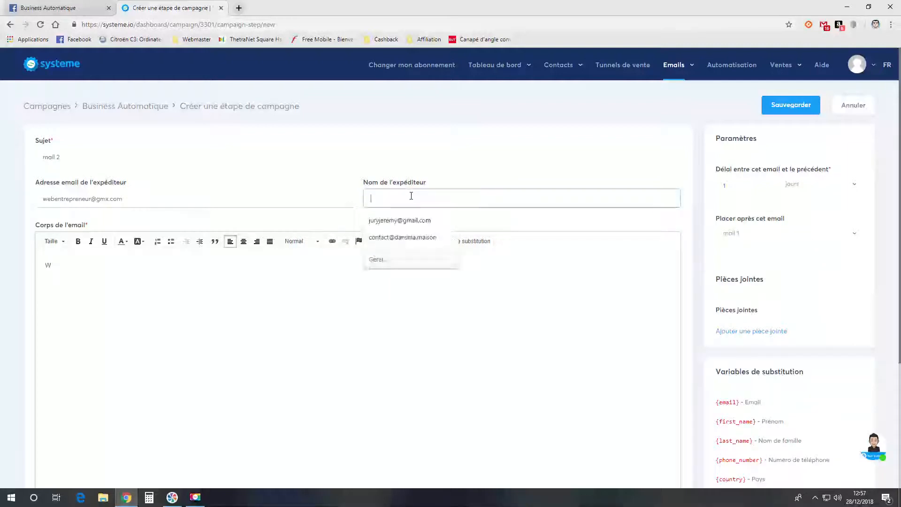
pyautogui.write('Web entrepreneur XYZ')
pyautogui.click(408, 265)
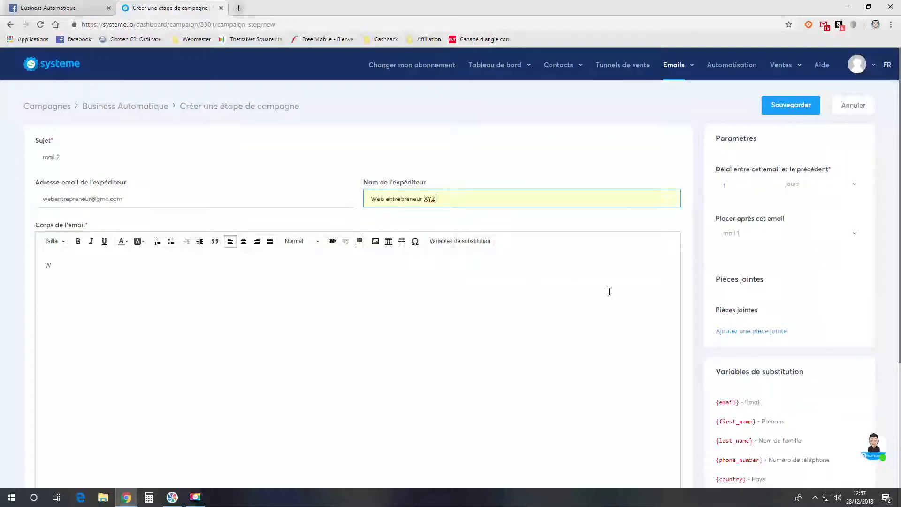
pyautogui.click(789, 108)
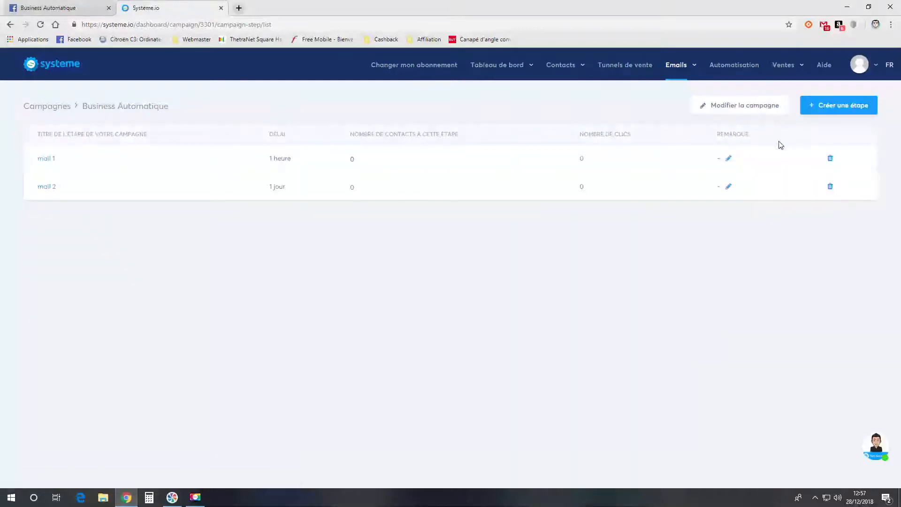
# Step: Create a third campaign step with the subject "MAIL 3" and the sender name "Web entrepreneur XYZ"
pyautogui.click(833, 106)
pyautogui.click(119, 151)
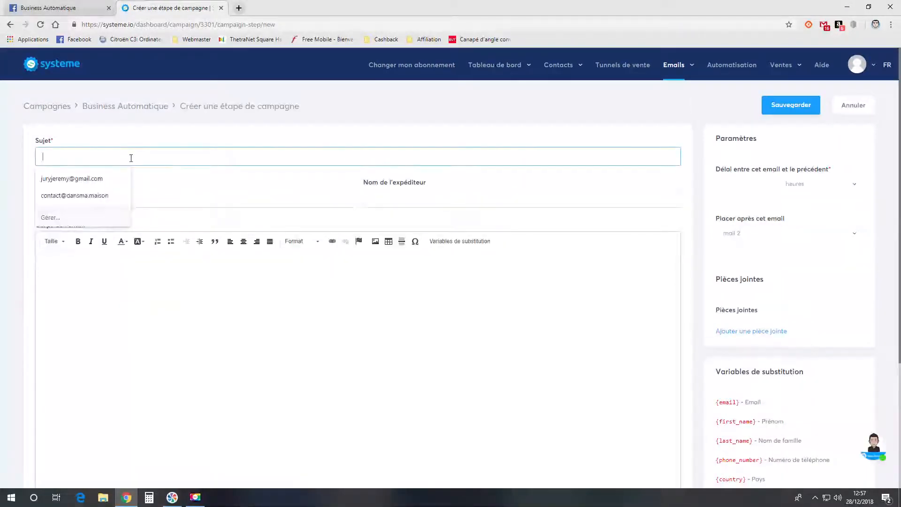
pyautogui.write('MAIL 2')
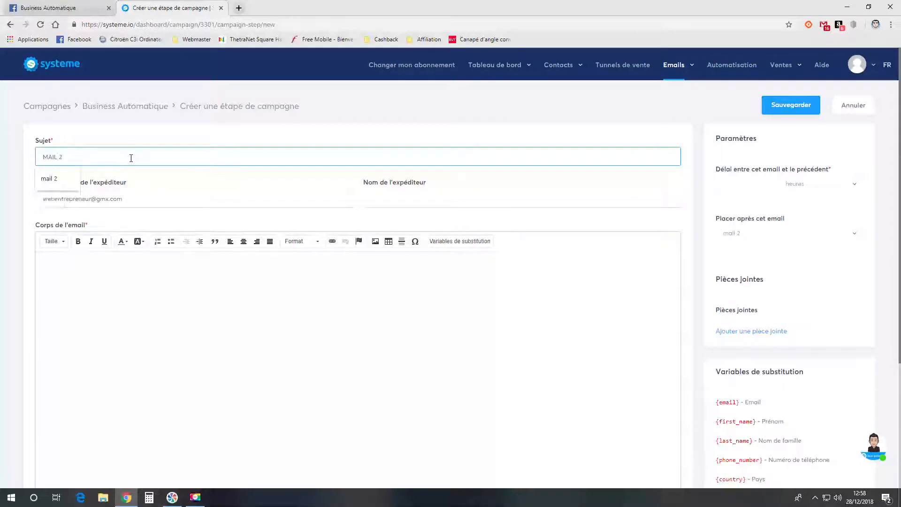
pyautogui.press('BackSpace')
pyautogui.write('3')
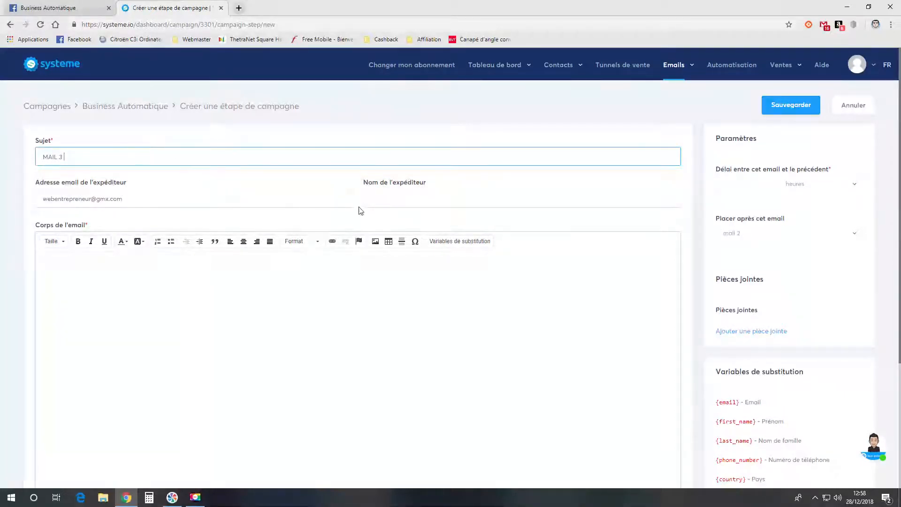
pyautogui.click(426, 197)
pyautogui.write('we')
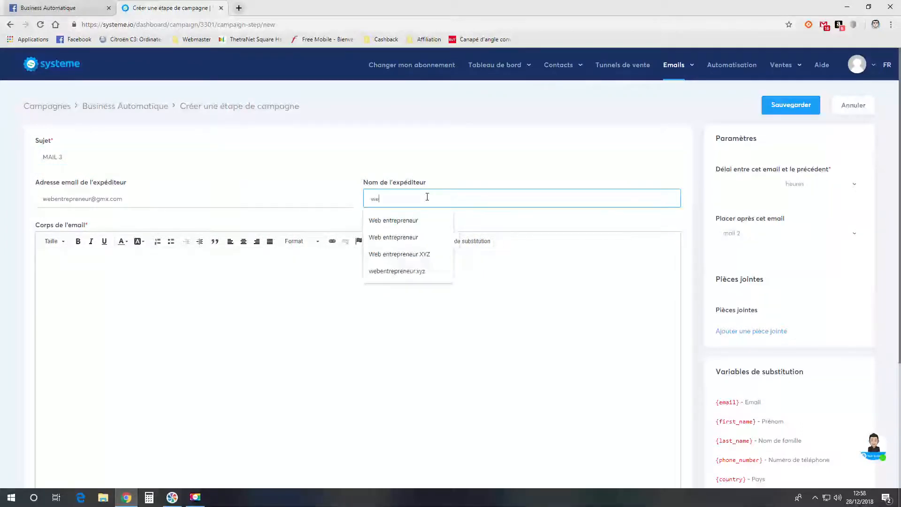
pyautogui.click(420, 254)
pyautogui.click(520, 269)
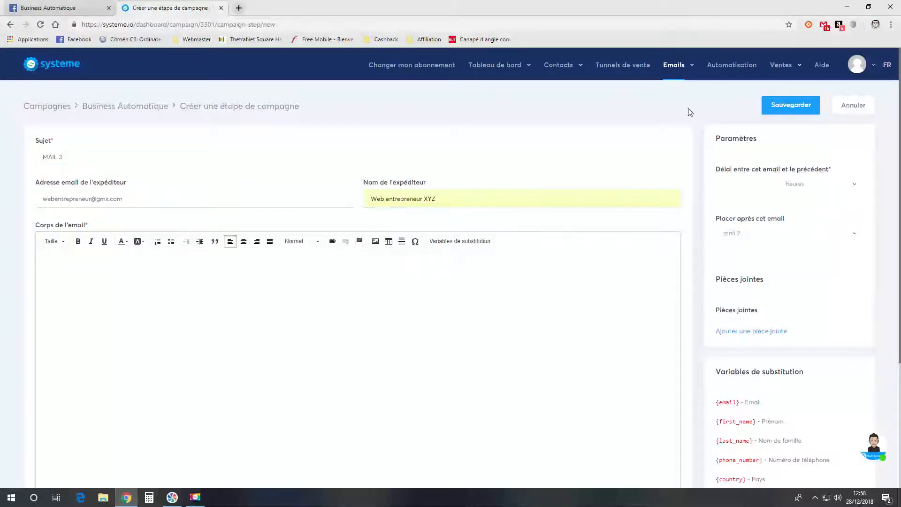
# Step: Set the delay between MAIL 3 and the previous email to 1 day and try to save the step
pyautogui.click(750, 185)
pyautogui.write('1')
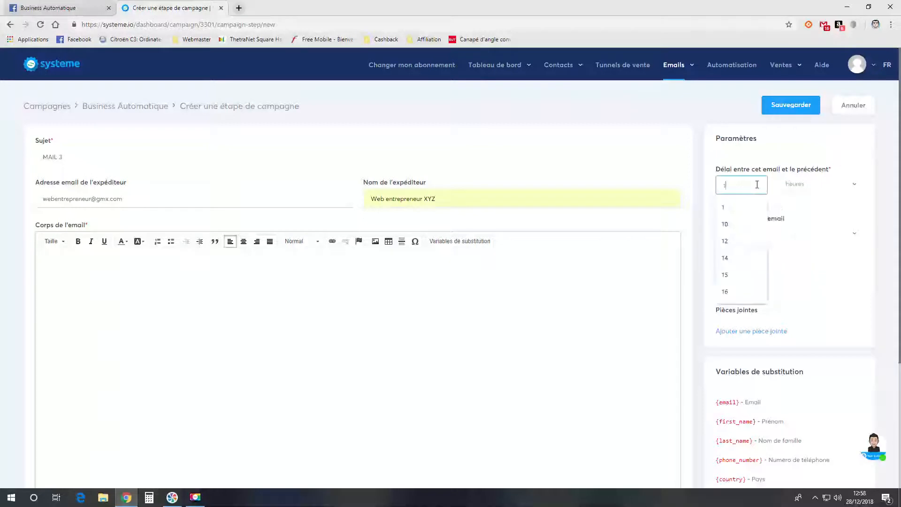
pyautogui.click(793, 184)
pyautogui.click(800, 220)
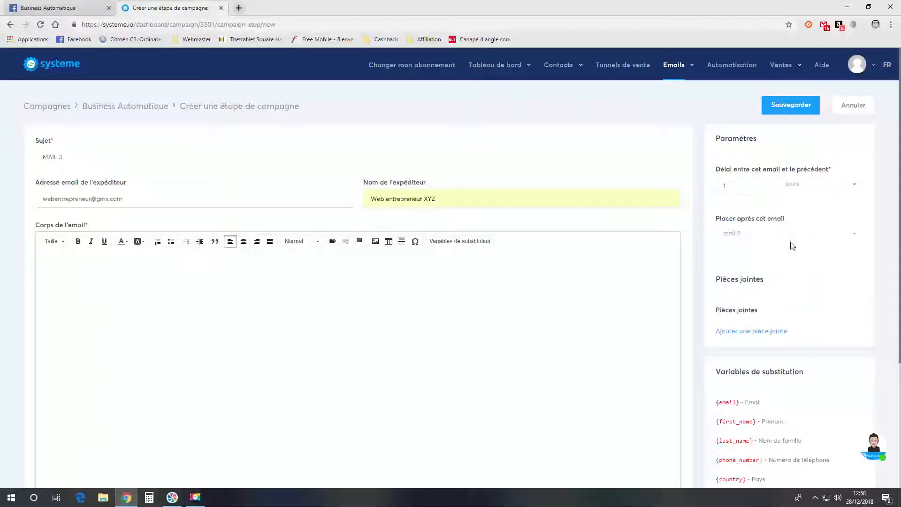
pyautogui.click(750, 236)
pyautogui.click(756, 236)
pyautogui.scroll(-2, 805, 260)
pyautogui.scroll(-2, 804, 255)
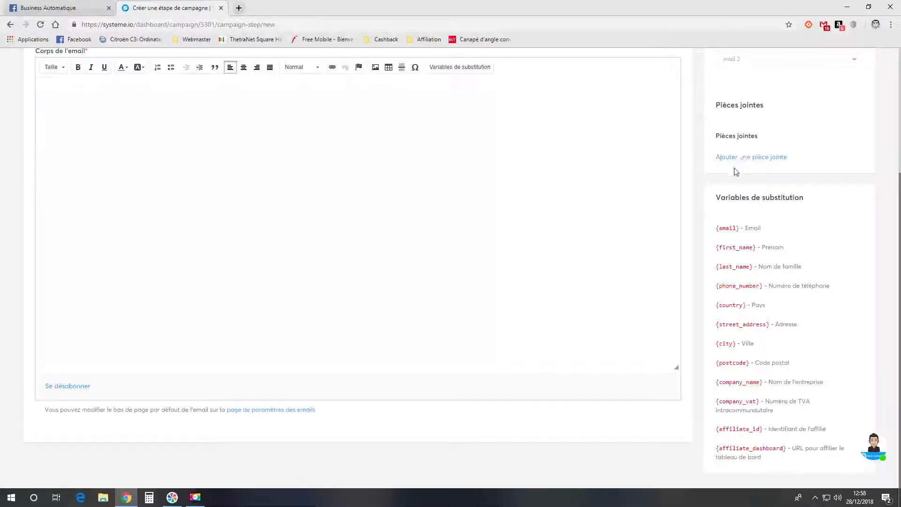
pyautogui.scroll(4, 737, 169)
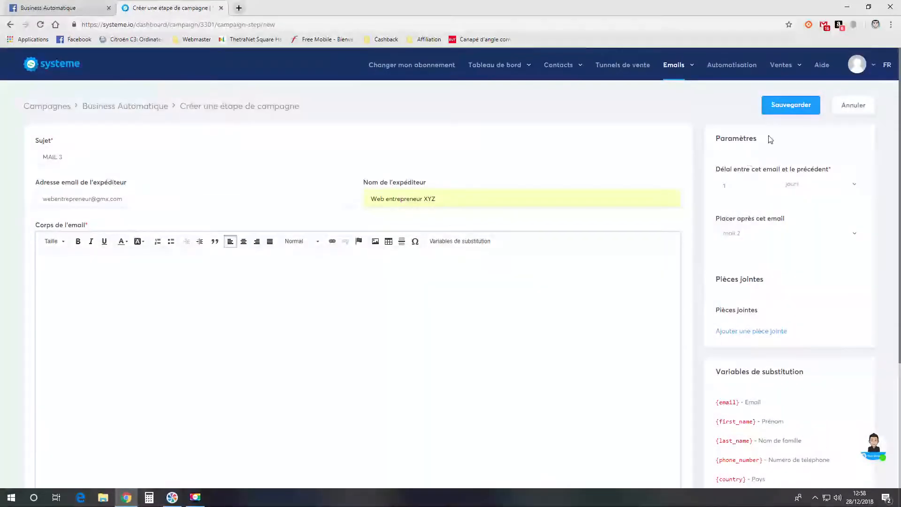
pyautogui.click(781, 111)
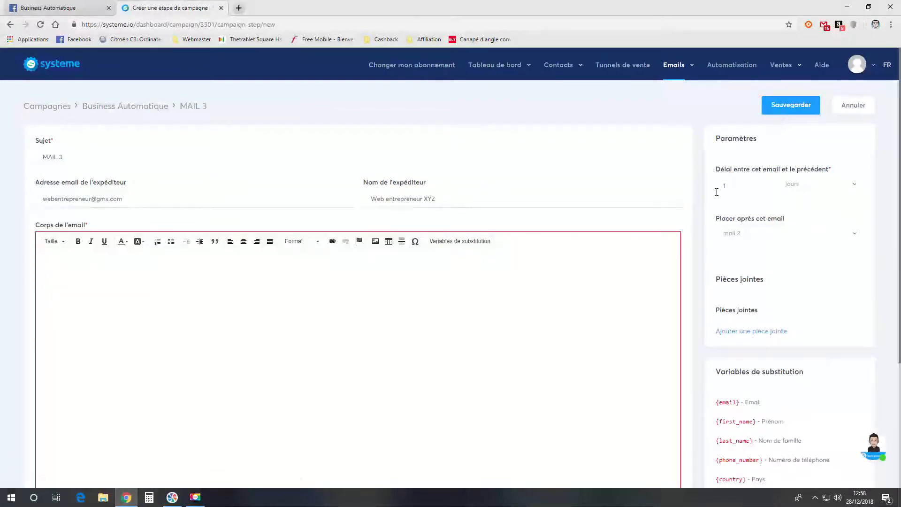
# Step: Fill the MAIL 3 body with the placeholder text "grterzyrtytrytr" and save the campaign step
pyautogui.click(402, 168)
pyautogui.write('grterzyrtytrytr')
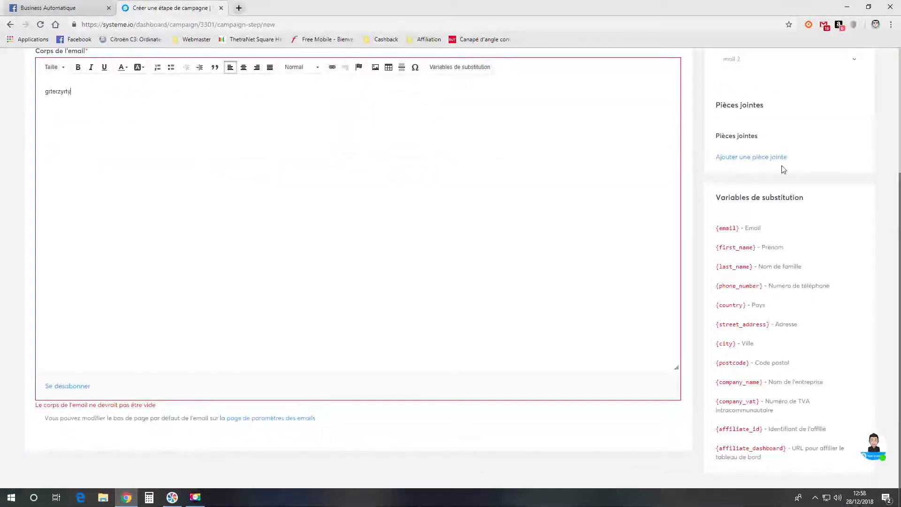
pyautogui.scroll(4, 782, 167)
pyautogui.click(791, 105)
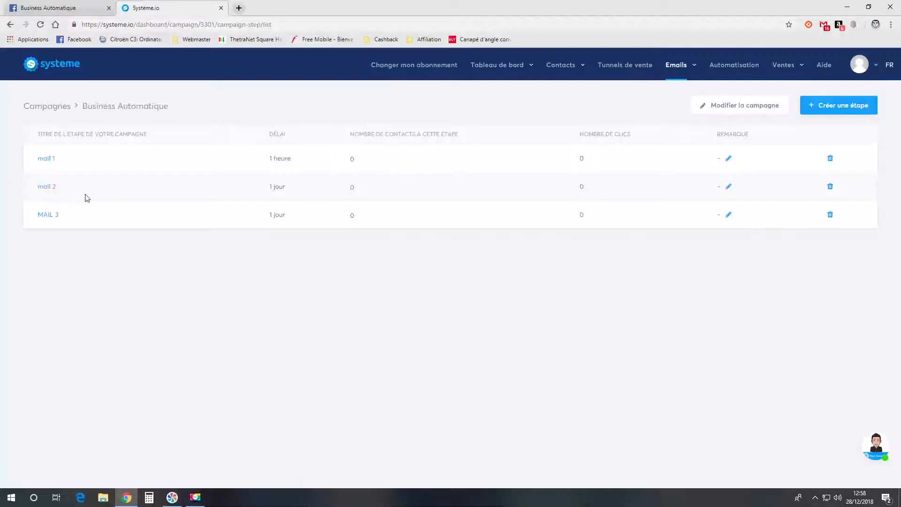
pyautogui.click(51, 218)
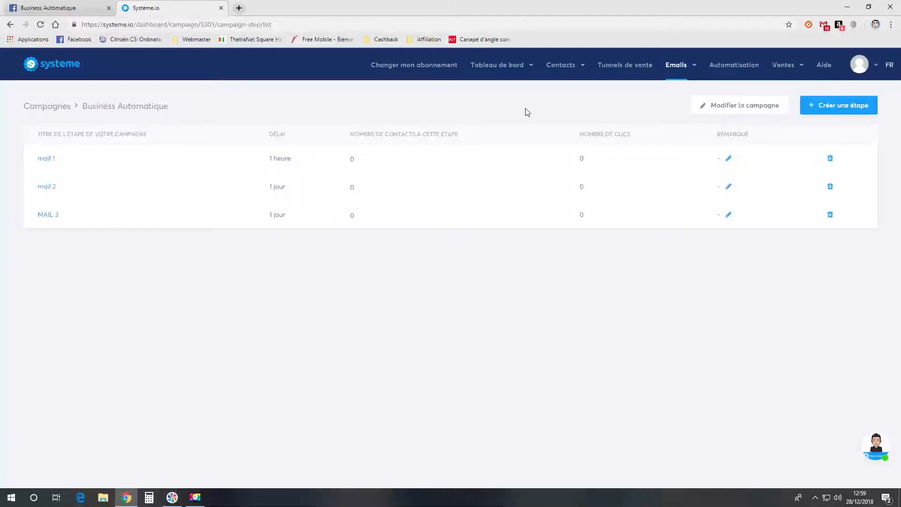
# Step: Add a "S'abonner à la campagne" action to the capture page's automation rule in the "Page de capture business" sales funnel
pyautogui.click(619, 68)
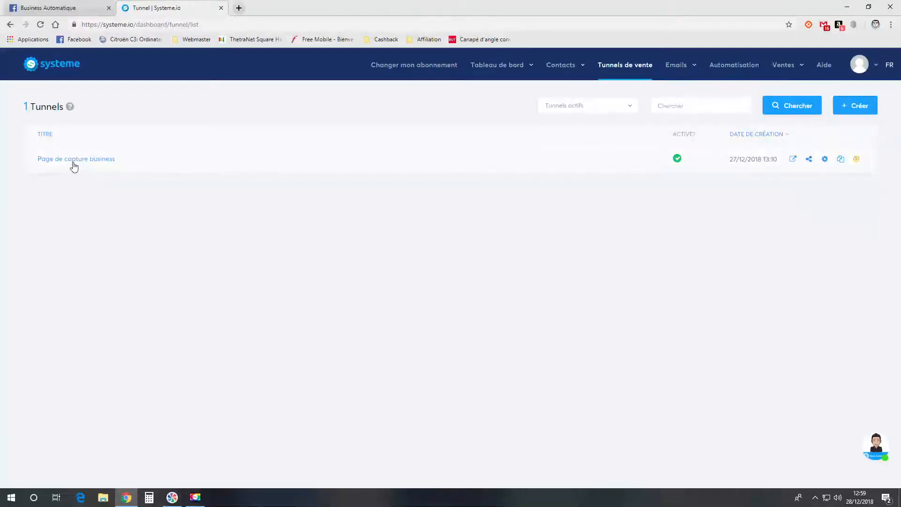
pyautogui.click(74, 162)
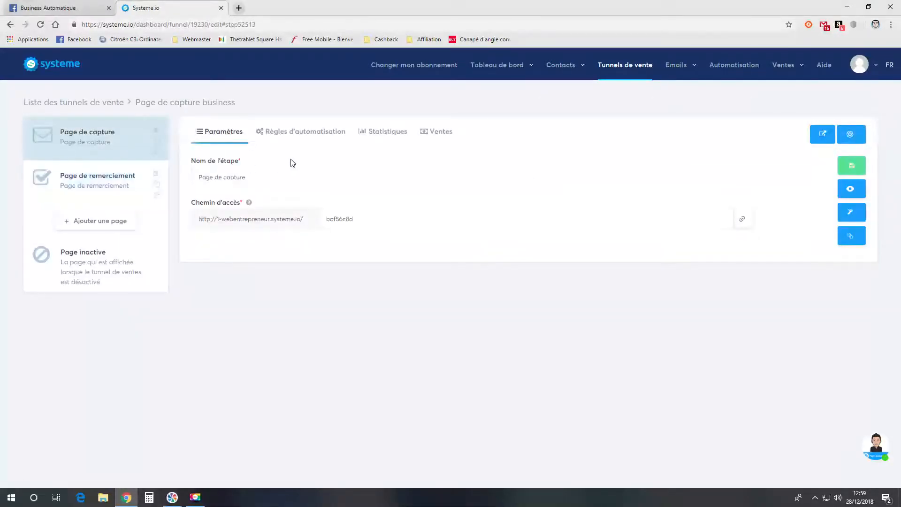
pyautogui.click(288, 136)
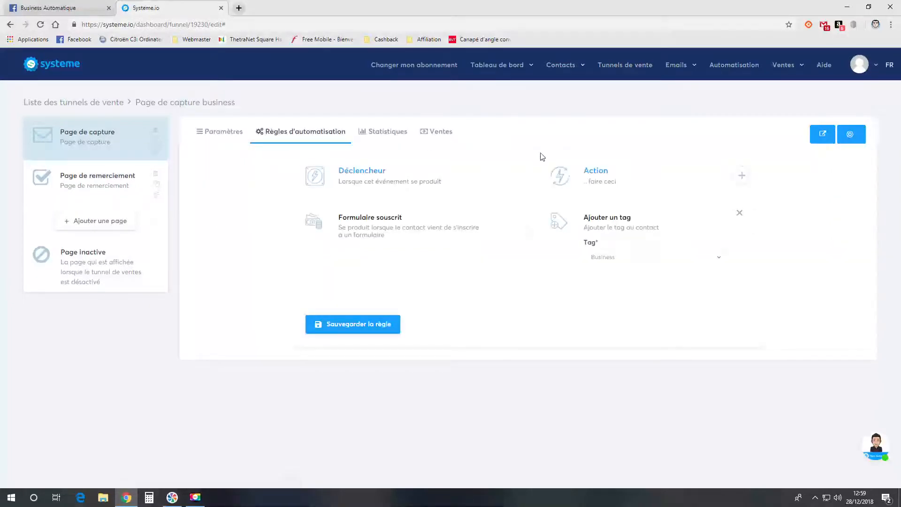
pyautogui.click(740, 177)
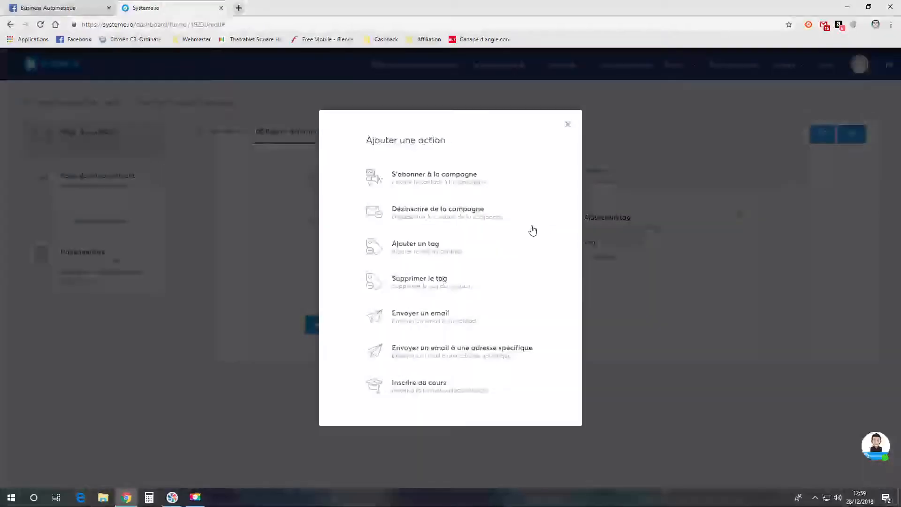
pyautogui.click(442, 183)
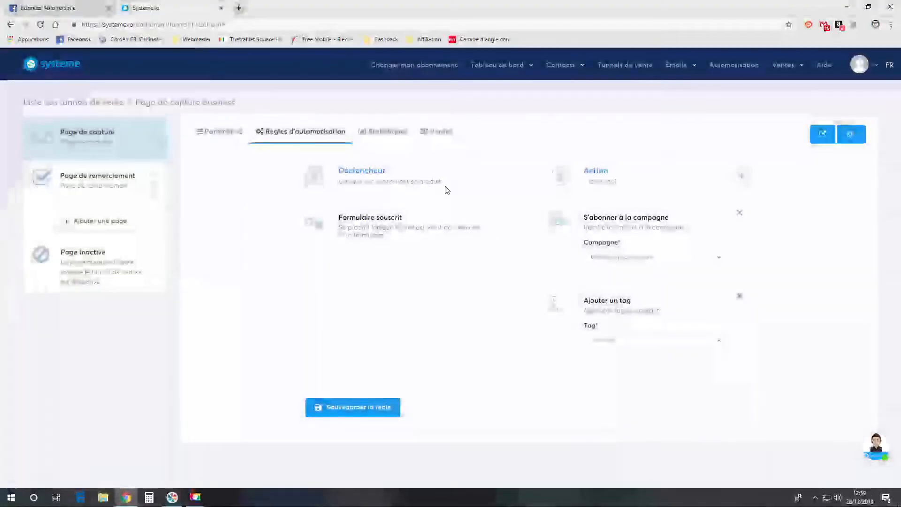
# Step: Choose the Business tag for the rule's "Ajouter un tag" action and try to save the automation rule
pyautogui.click(621, 345)
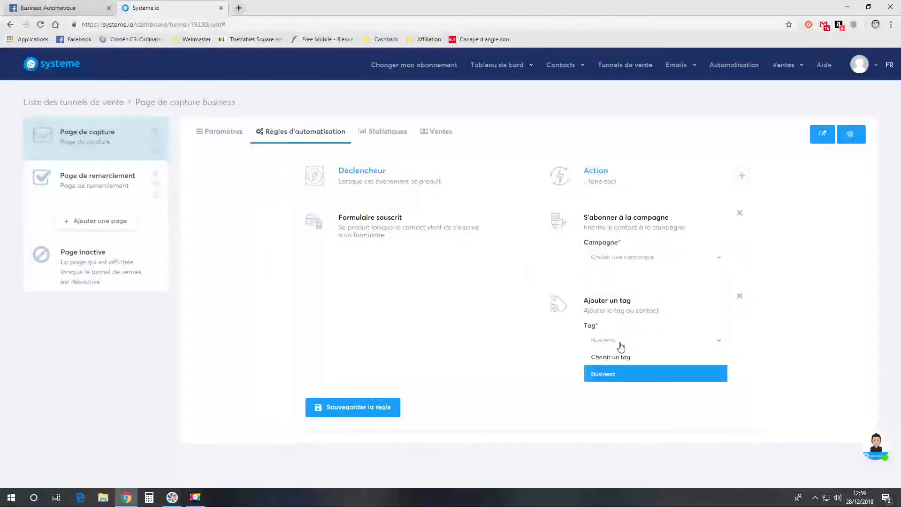
pyautogui.click(624, 375)
pyautogui.click(341, 407)
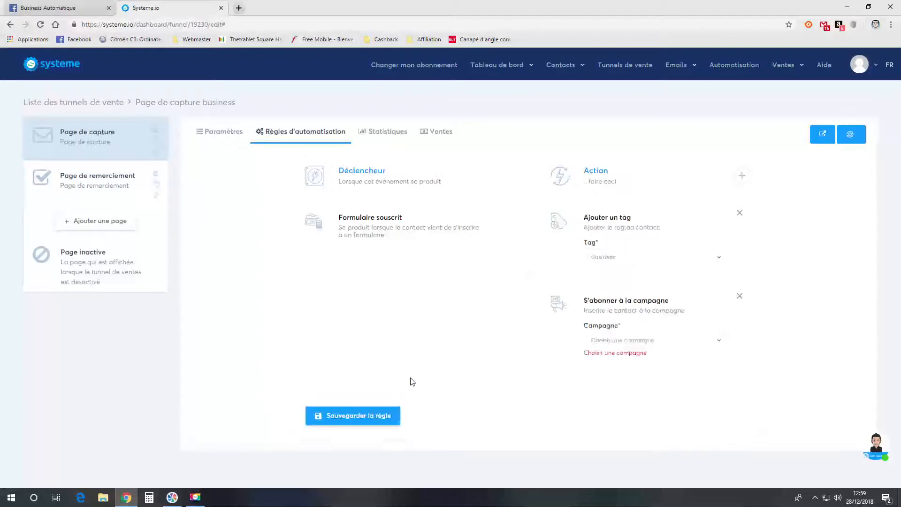
# Step: Remove the "S'abonner à la campagne" action that has no campaign chosen and save the capture page's automation rule
pyautogui.click(740, 296)
pyautogui.click(378, 328)
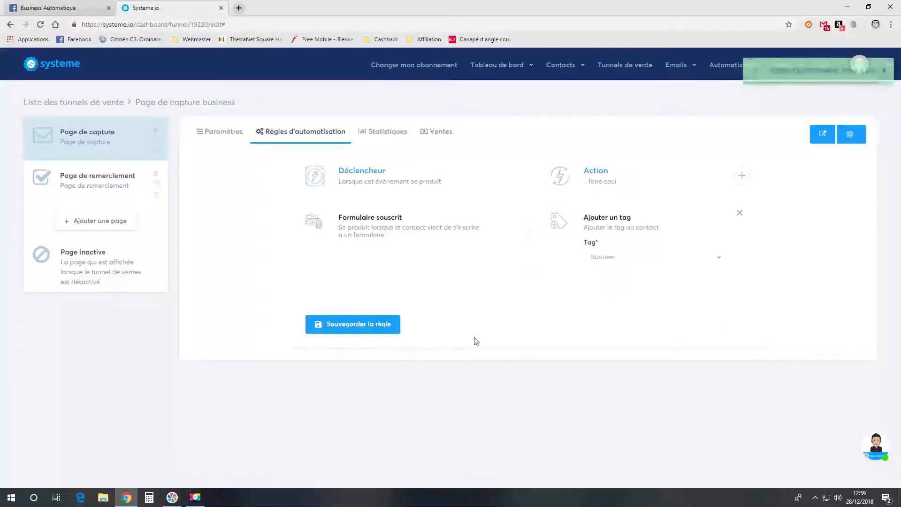
# Step: Add a "S'abonner à la campagne" action for the Business Automatique campaign to the capture page's rule and save it
pyautogui.click(742, 176)
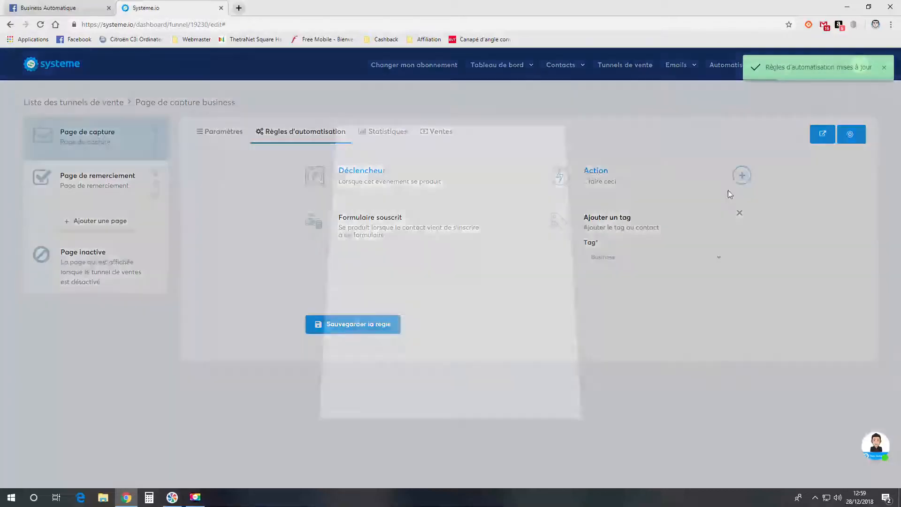
pyautogui.click(417, 170)
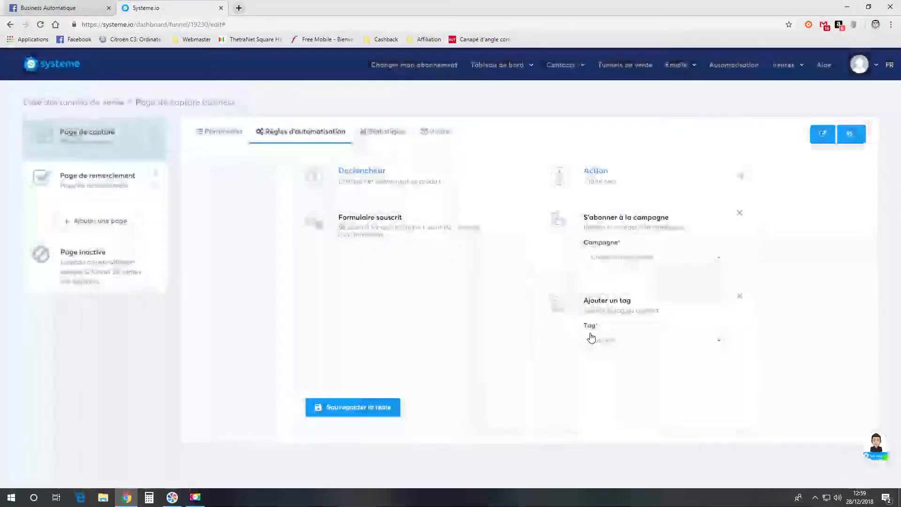
pyautogui.click(691, 258)
pyautogui.click(656, 292)
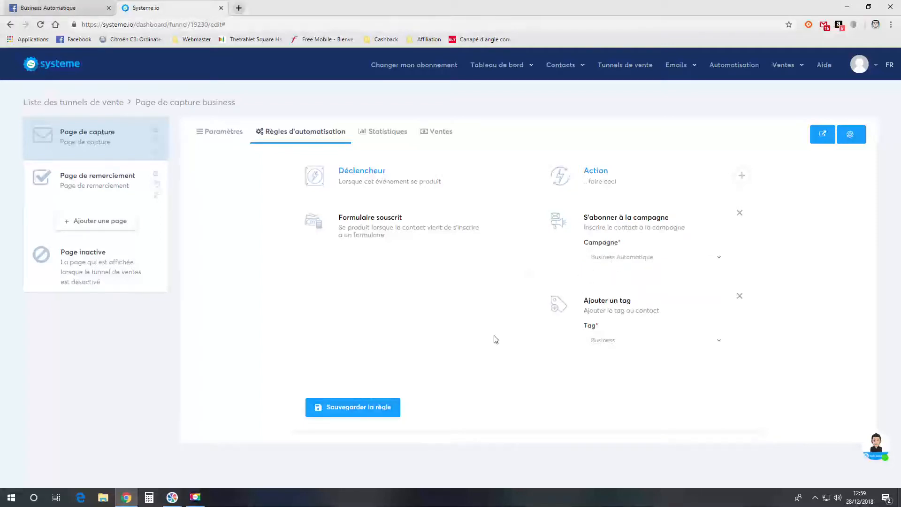
pyautogui.click(346, 403)
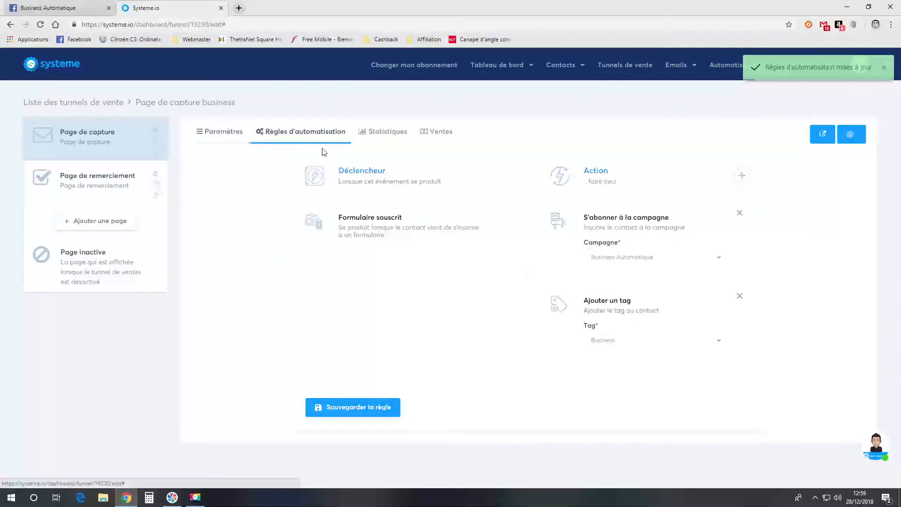
# Step: Preview the live capture page from its settings, close the preview and review the page's automation rule
pyautogui.click(219, 132)
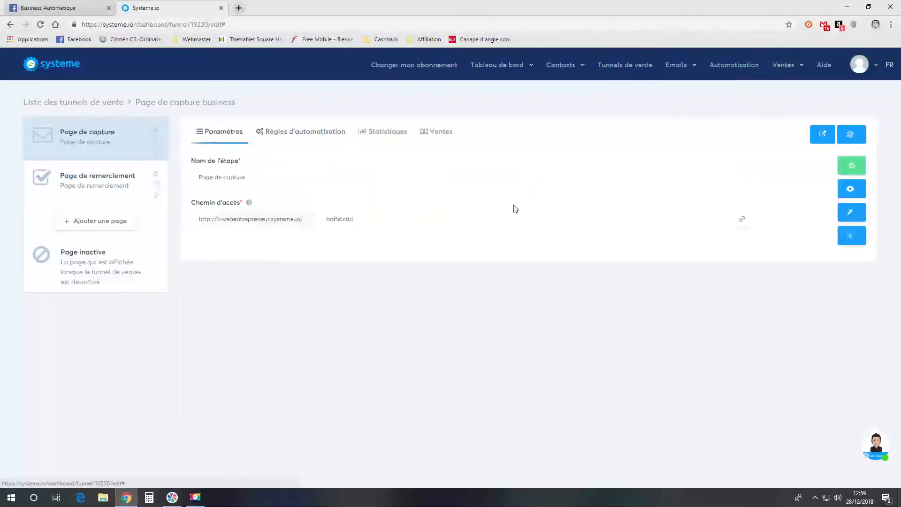
pyautogui.click(851, 188)
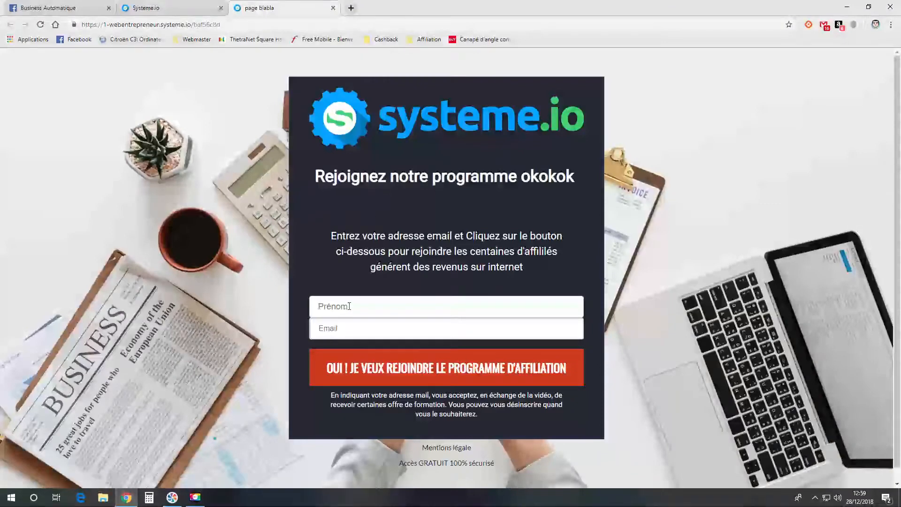
pyautogui.click(333, 8)
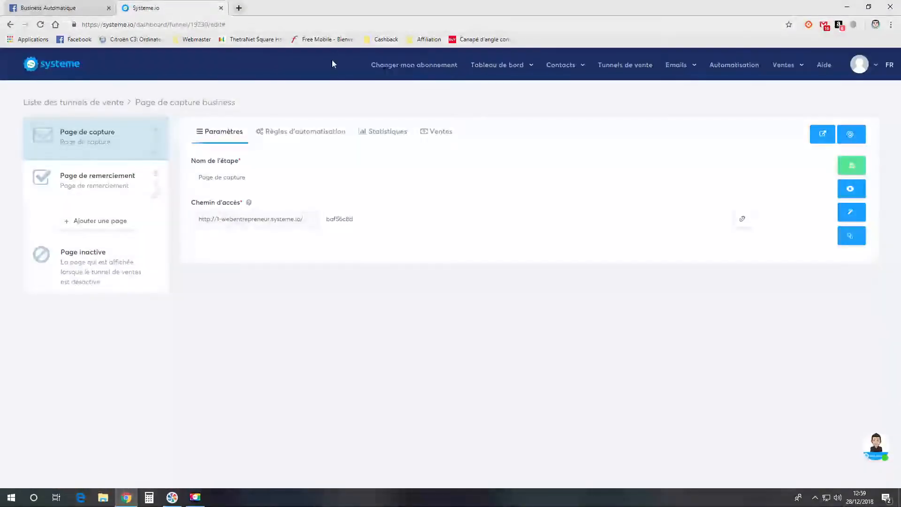
pyautogui.click(329, 134)
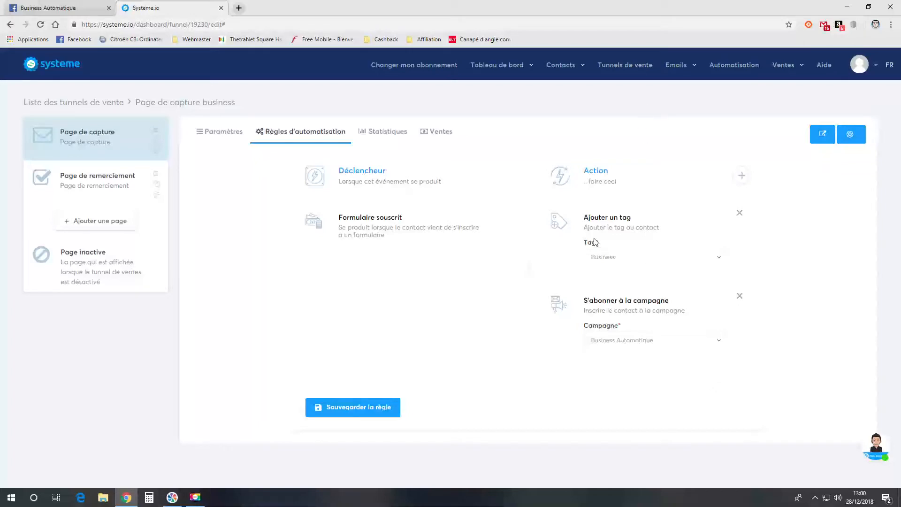
# Step: Open the Business Automatique email campaign to review its list of steps
pyautogui.click(626, 67)
pyautogui.moveTo(680, 65)
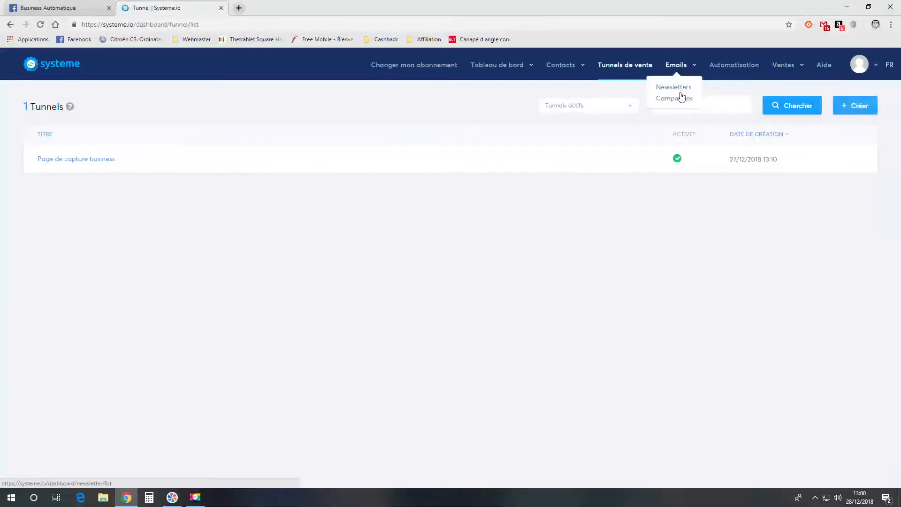
pyautogui.click(676, 96)
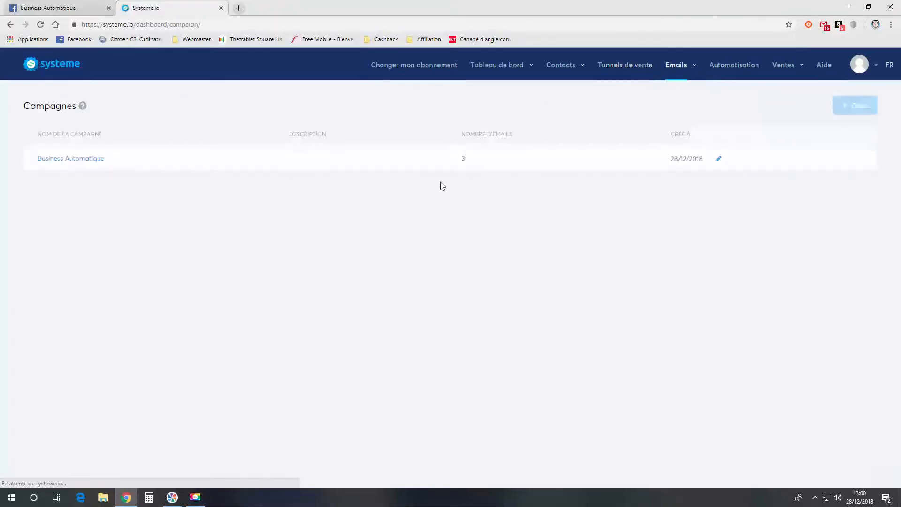
pyautogui.click(91, 159)
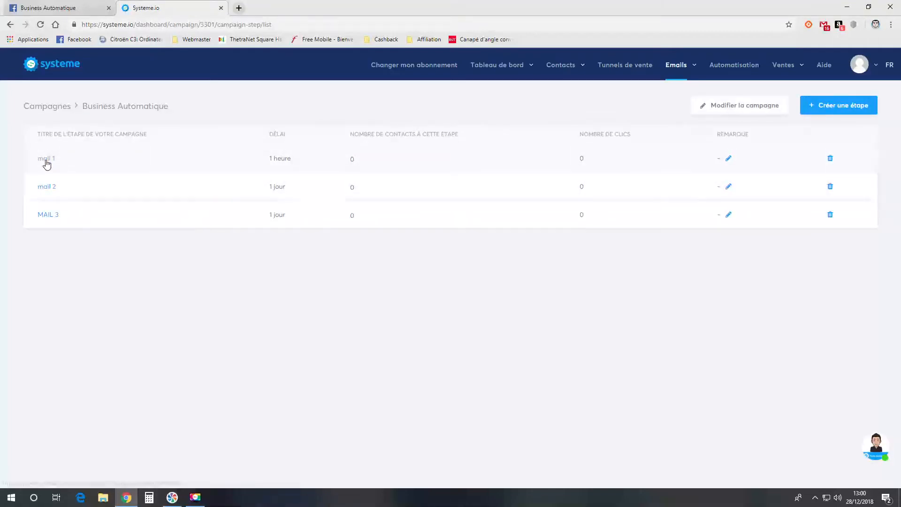